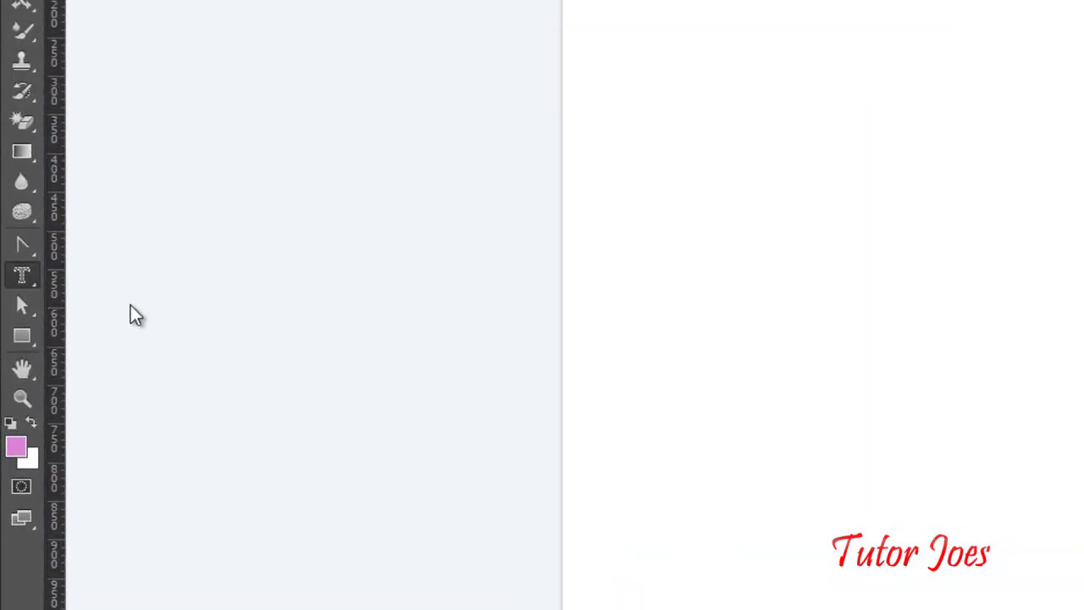
- Select the Horizontal Type Tool from the type tool flyout
{"action": "right_click", "coordinate": [27, 284]}
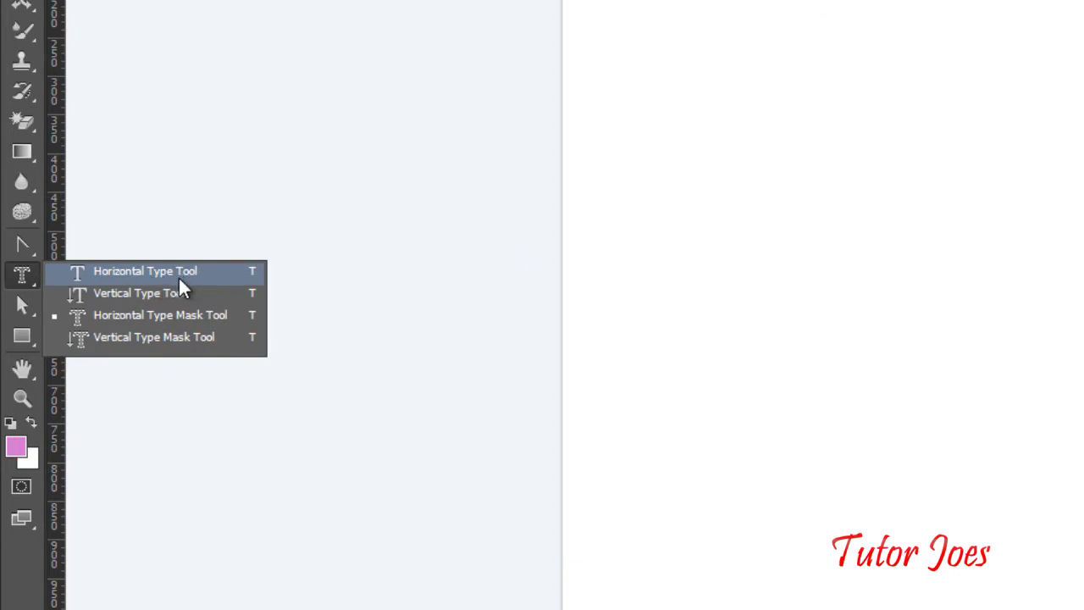
{"action": "left_click", "coordinate": [144, 275]}
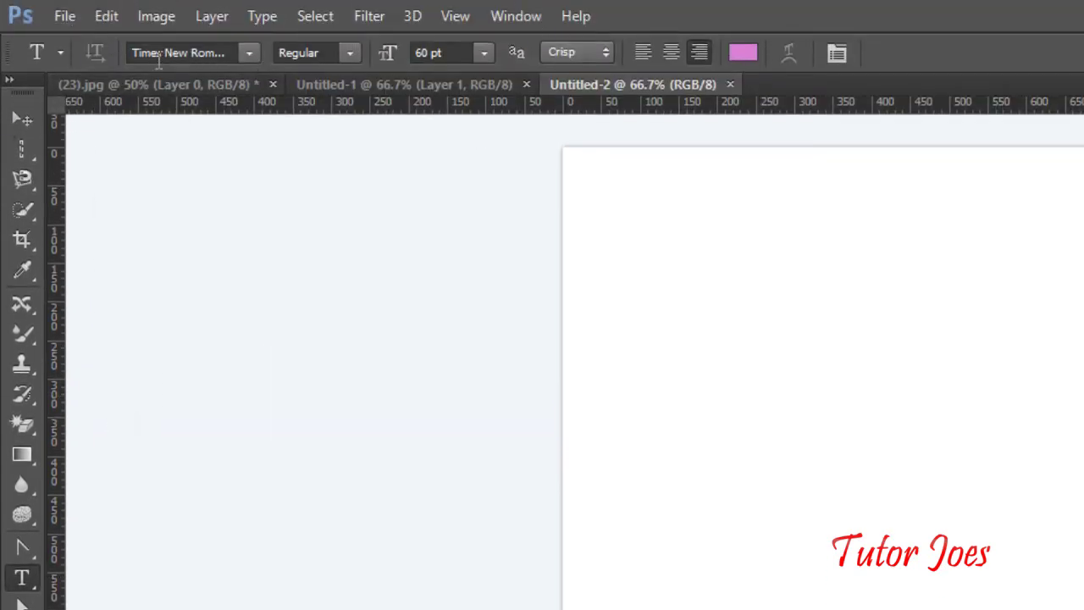
{"action": "left_click", "coordinate": [305, 56]}
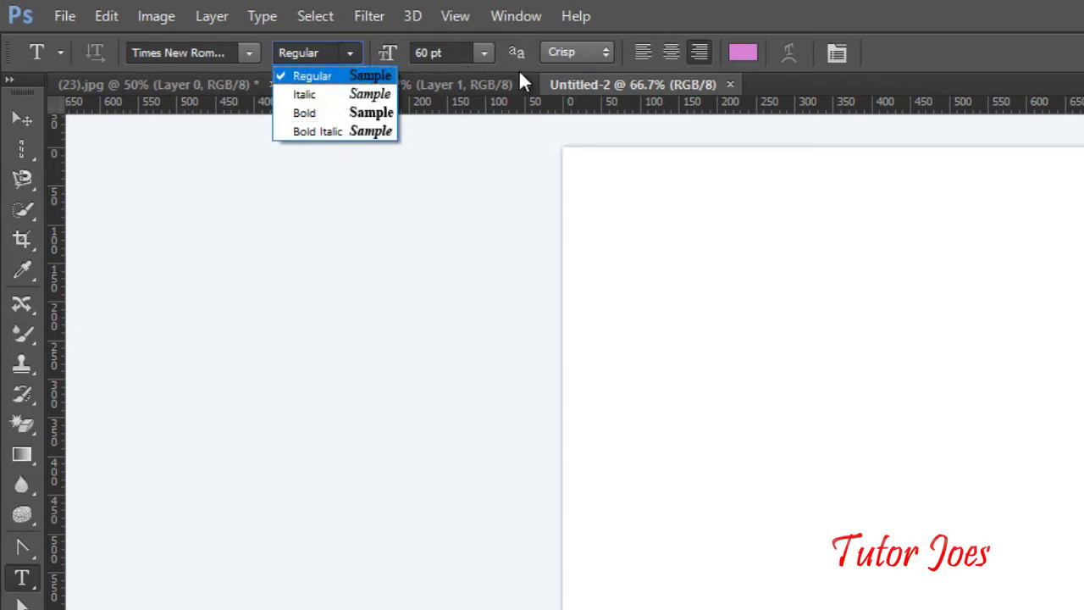
{"action": "left_click", "coordinate": [479, 61]}
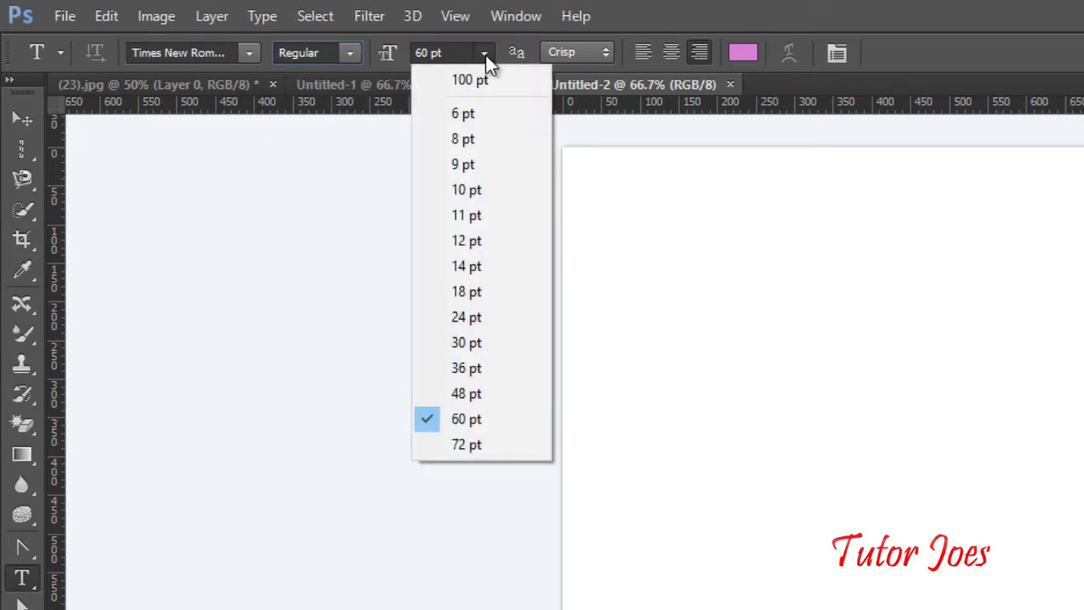
{"action": "left_click", "coordinate": [484, 55]}
{"action": "left_click", "coordinate": [559, 54]}
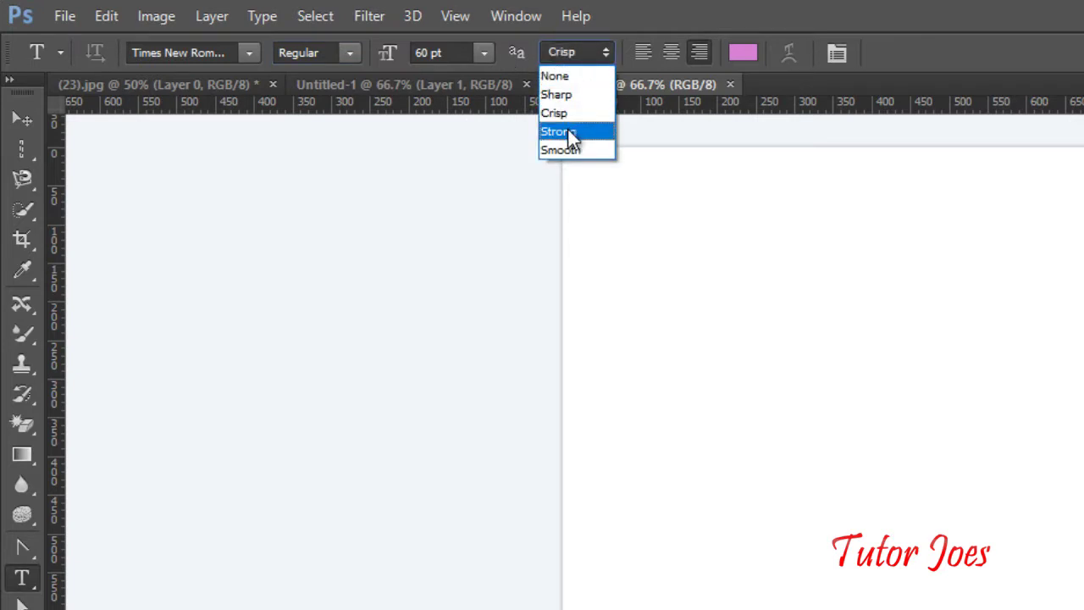
{"action": "left_click", "coordinate": [654, 112]}
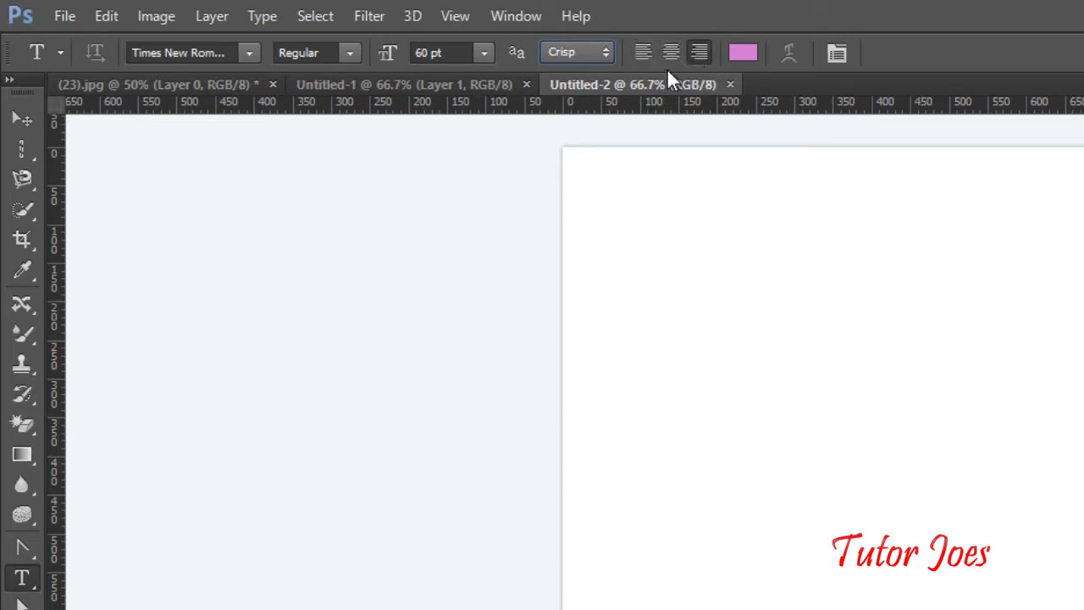
- Set a pink text colour and type TUTOR JOES at the left of the page
{"action": "left_click", "coordinate": [743, 54]}
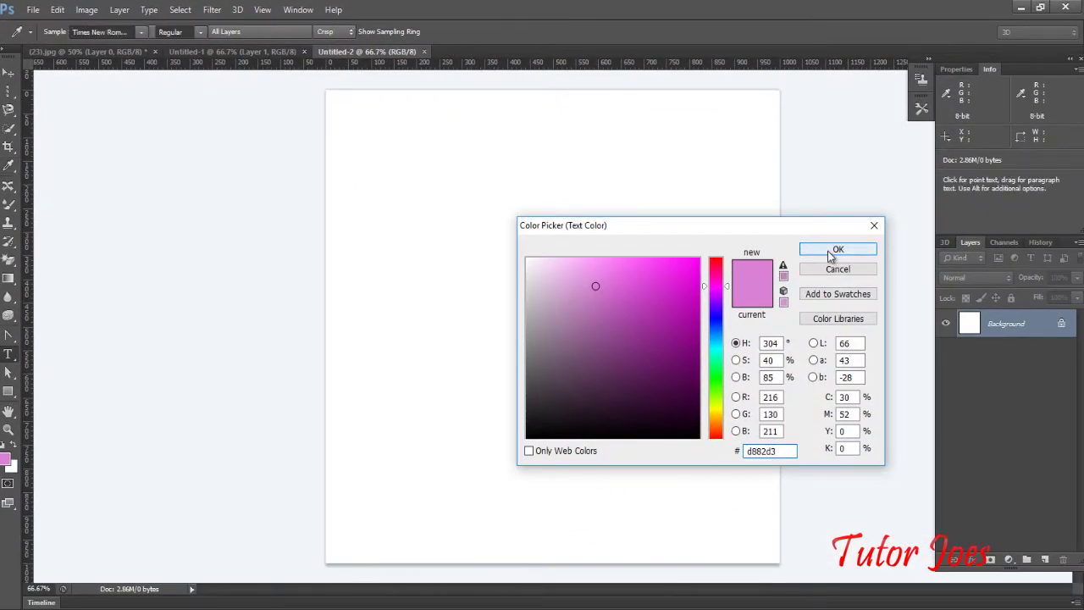
{"action": "left_click", "coordinate": [834, 251]}
{"action": "left_click", "coordinate": [392, 272]}
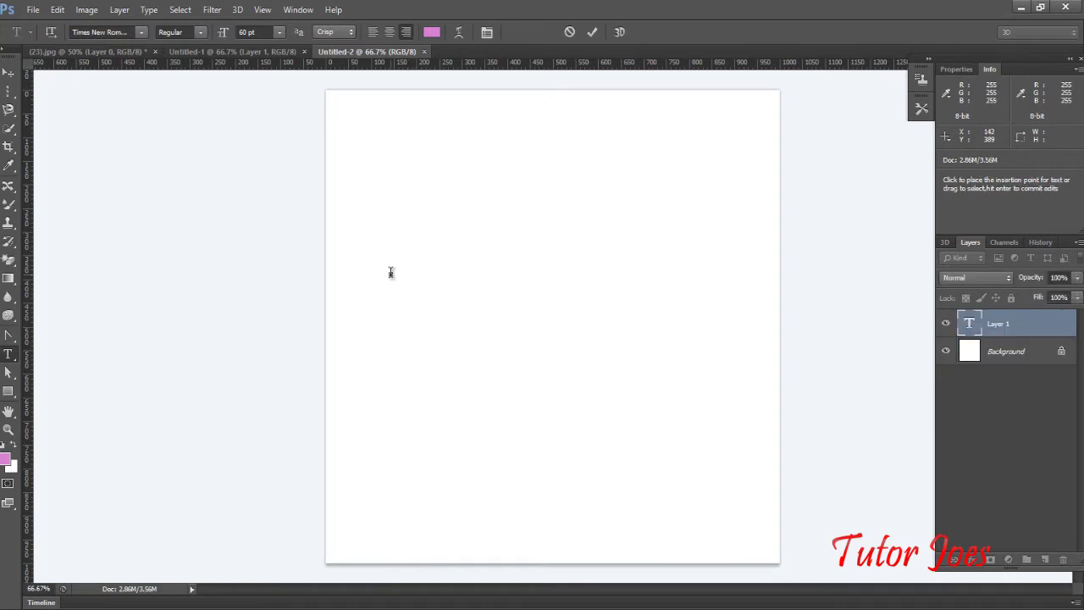
{"action": "type", "text": "TUTOR"}
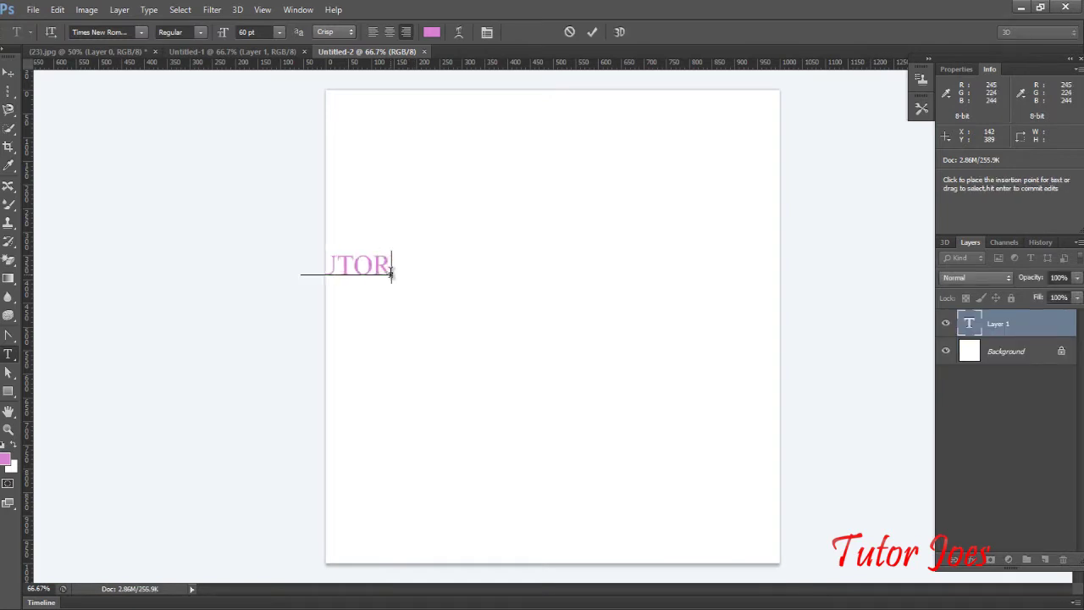
{"action": "type", "text": " JOES"}
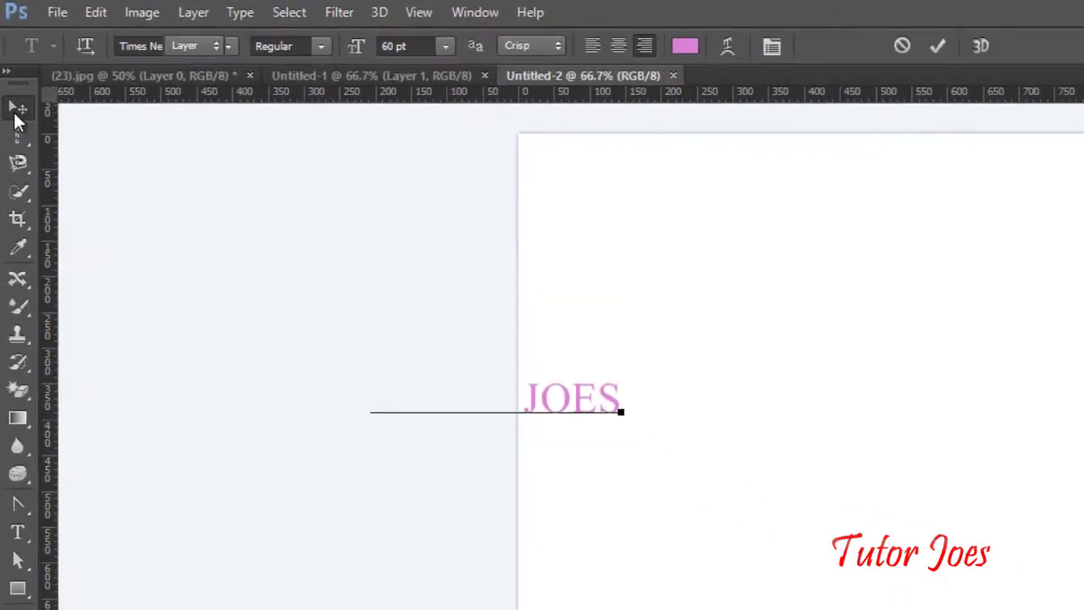
- Move TUTOR JOES toward the page centre and scale it up to about 191 pt
{"action": "left_click", "coordinate": [17, 110]}
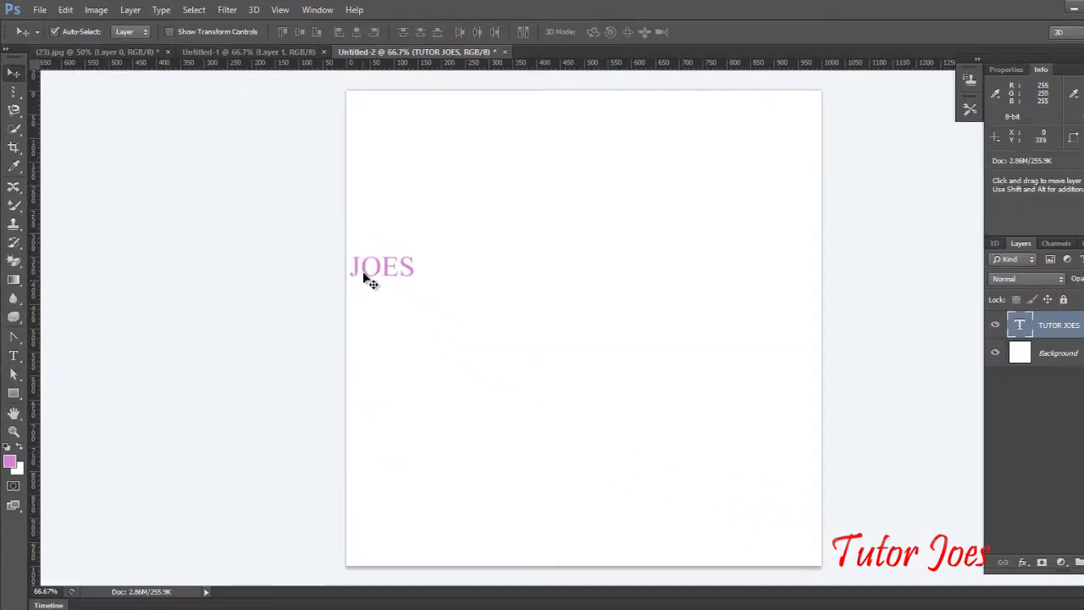
{"action": "left_click_drag", "start_coordinate": [362, 278], "coordinate": [576, 335]}
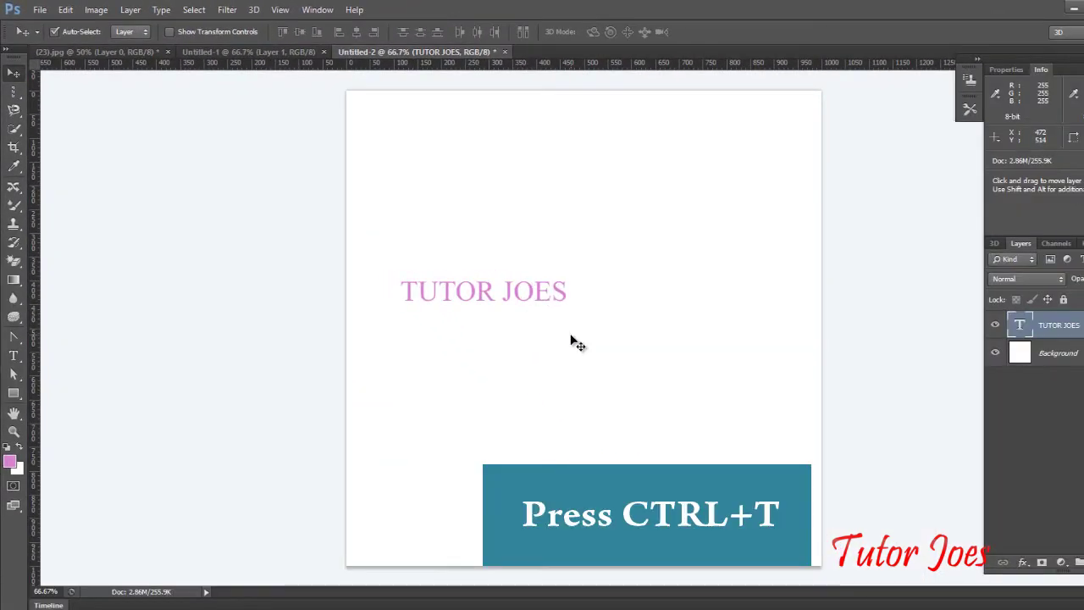
{"action": "key", "text": "ctrl+t"}
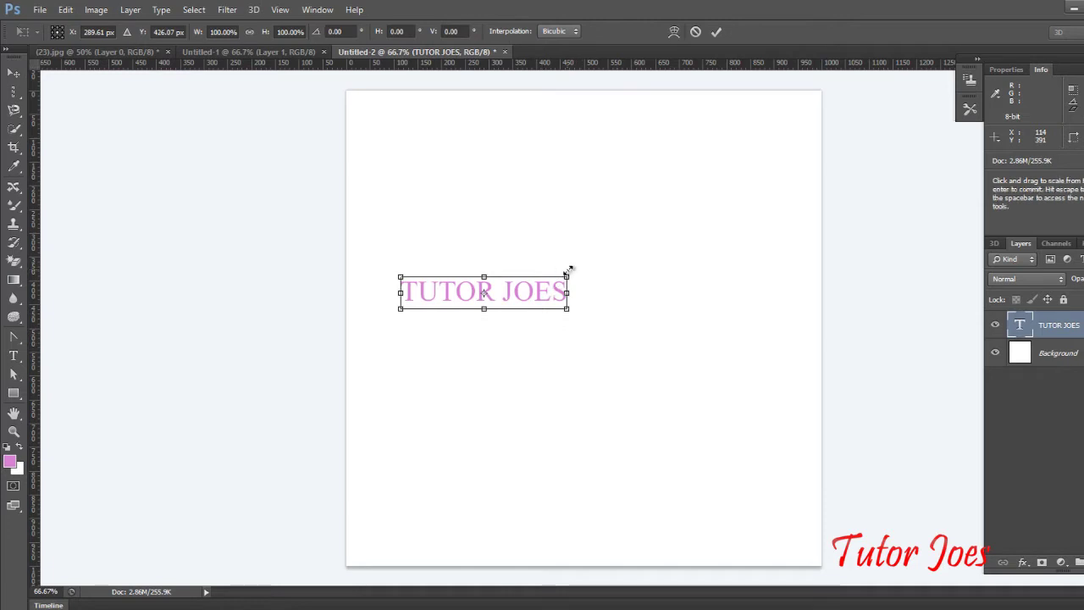
{"action": "mouse_move", "coordinate": [567, 277]}
{"action": "left_mouse_down"}
{"action": "mouse_move", "coordinate": [697, 206]}
{"action": "mouse_move", "coordinate": [726, 207]}
{"action": "left_mouse_up"}
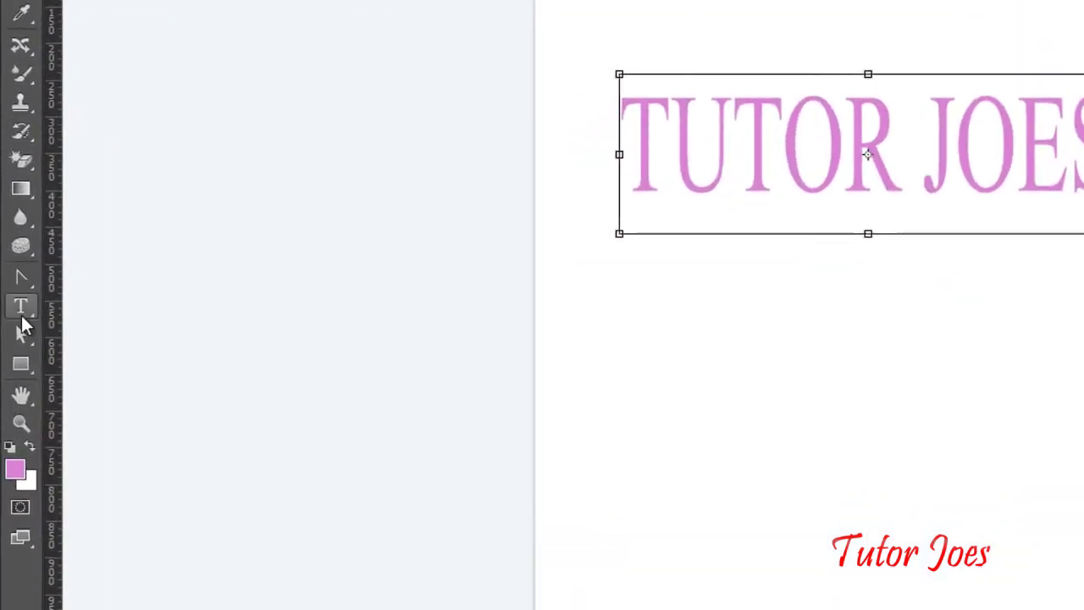
{"action": "left_click", "coordinate": [21, 315]}
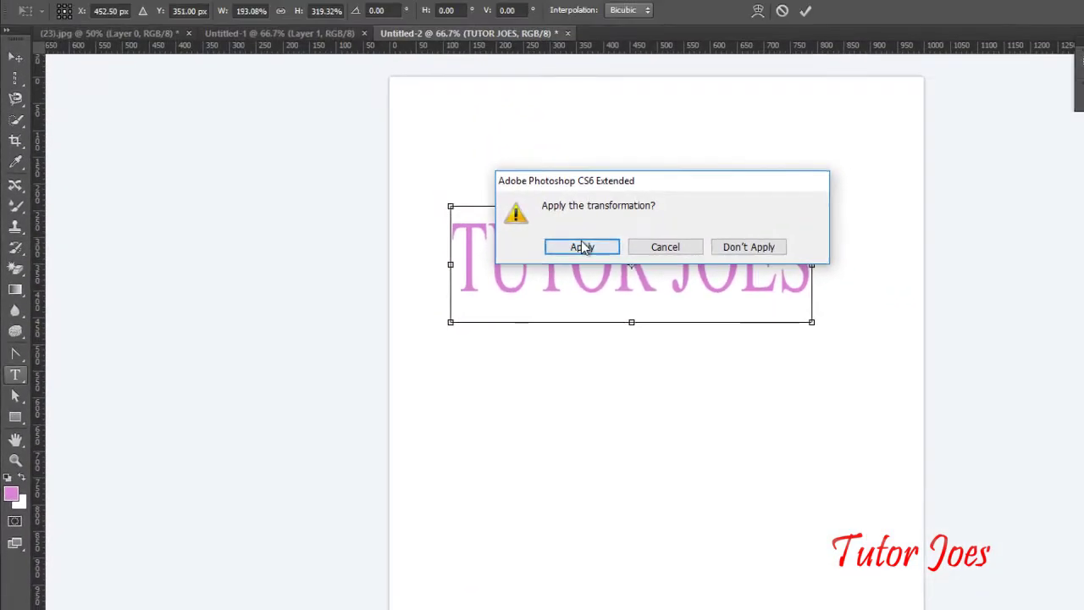
{"action": "left_click", "coordinate": [534, 292]}
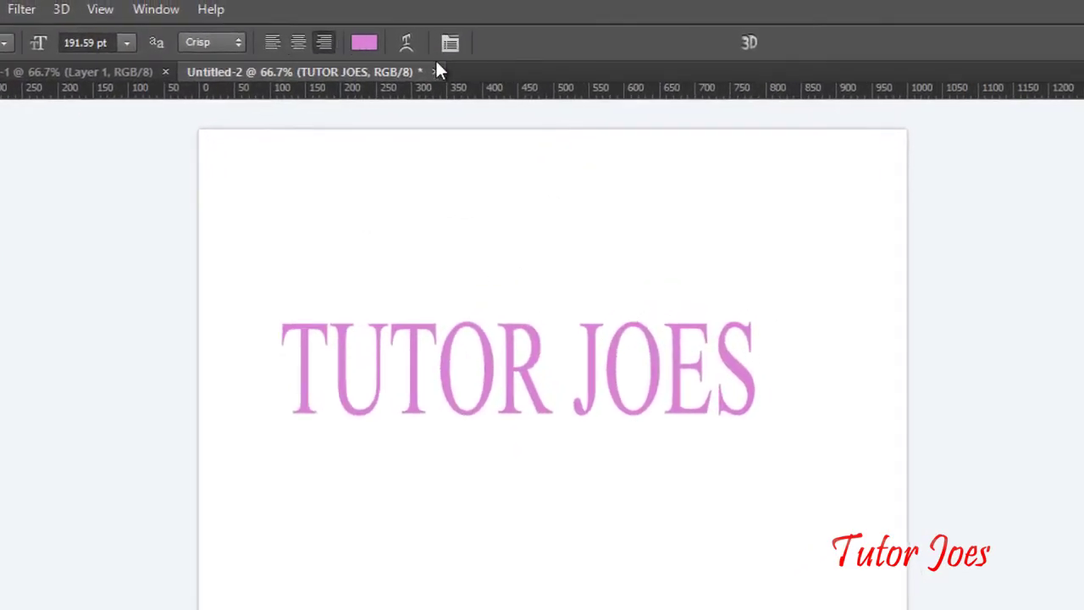
- Try the Bulge and then Flag warp styles on TUTOR JOES, reducing the bend
{"action": "left_click", "coordinate": [409, 44]}
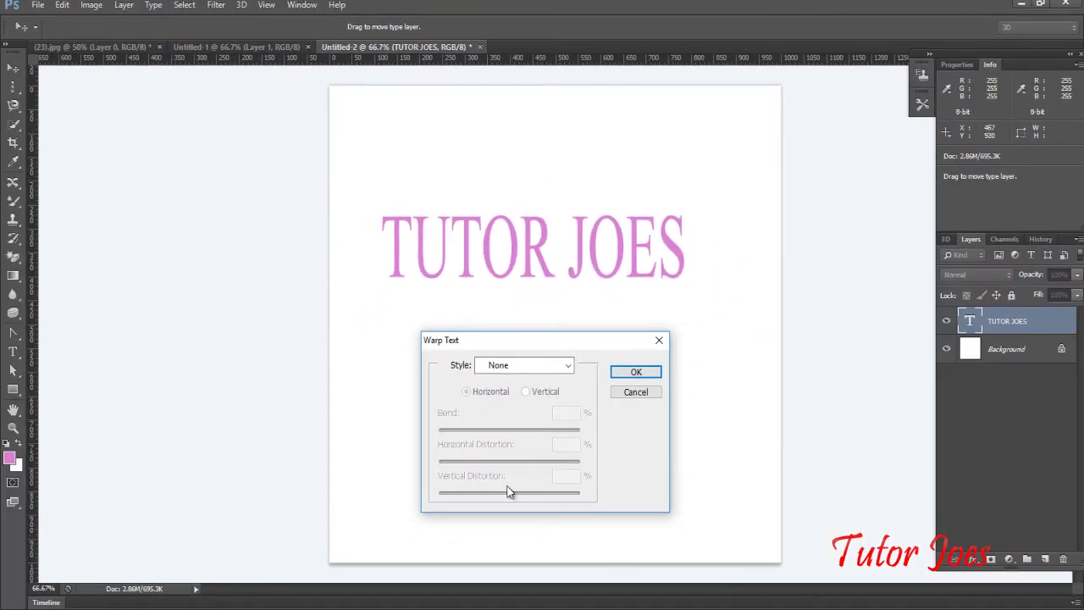
{"action": "left_click", "coordinate": [506, 367]}
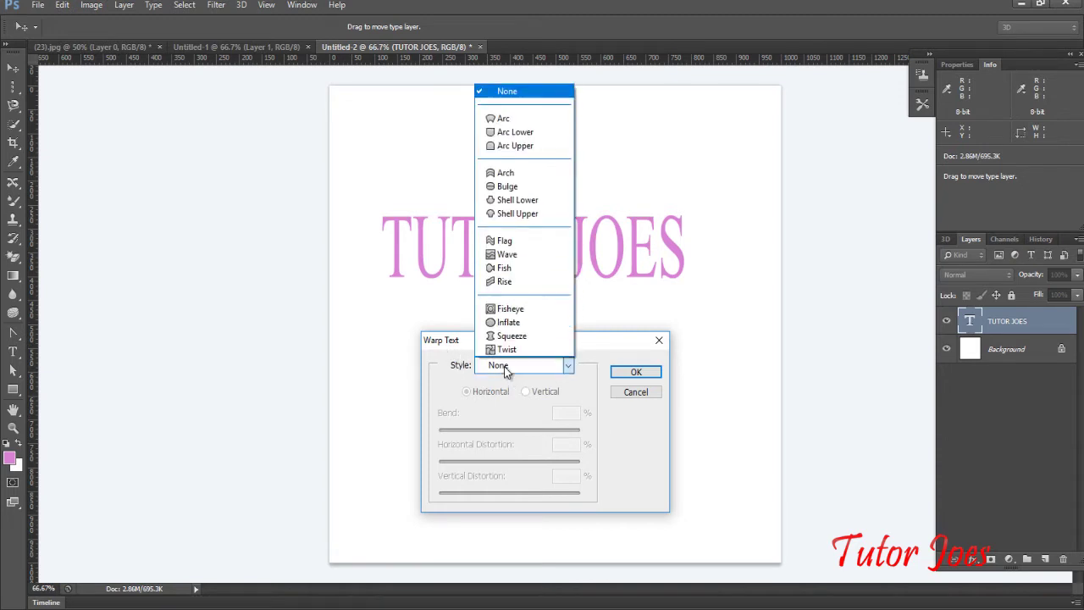
{"action": "left_click", "coordinate": [520, 194]}
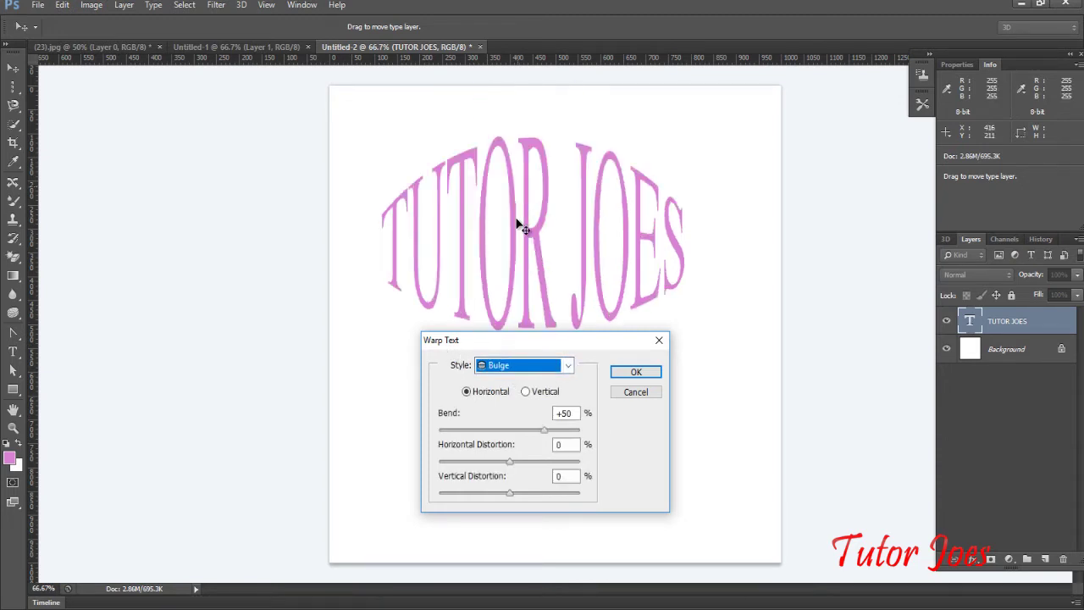
{"action": "left_click", "coordinate": [521, 366]}
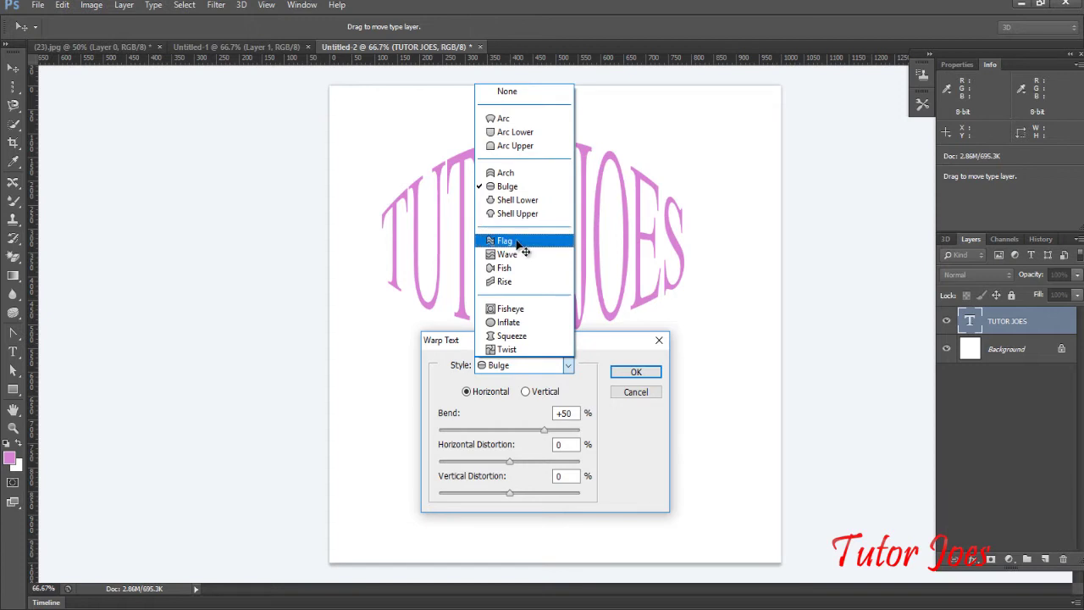
{"action": "left_click", "coordinate": [521, 242]}
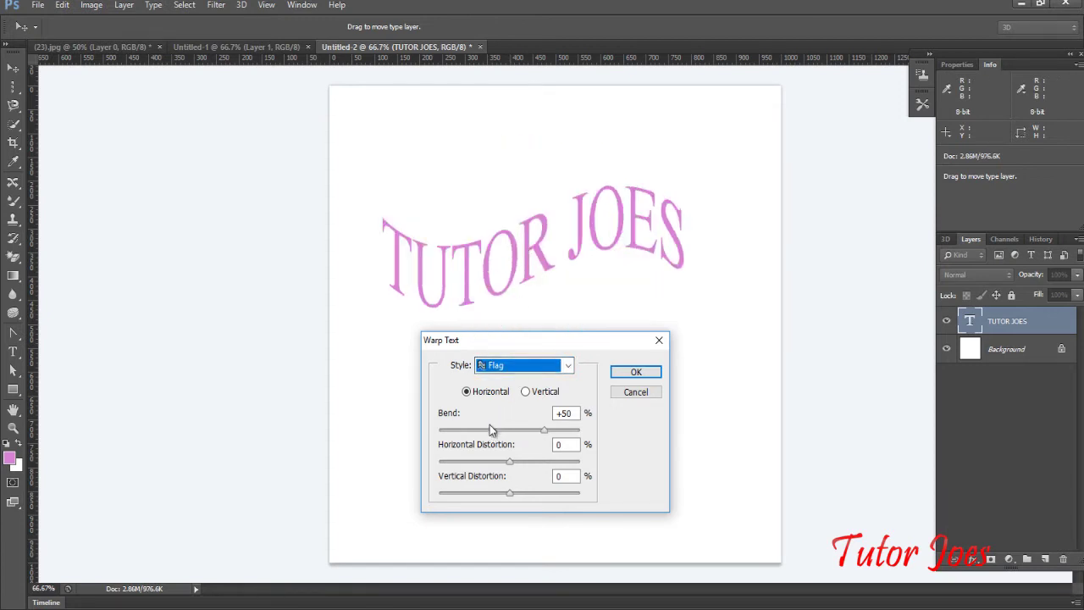
{"action": "mouse_move", "coordinate": [543, 431]}
{"action": "left_mouse_down"}
{"action": "mouse_move", "coordinate": [510, 431]}
{"action": "mouse_move", "coordinate": [529, 432]}
{"action": "mouse_move", "coordinate": [517, 467]}
{"action": "left_mouse_up"}
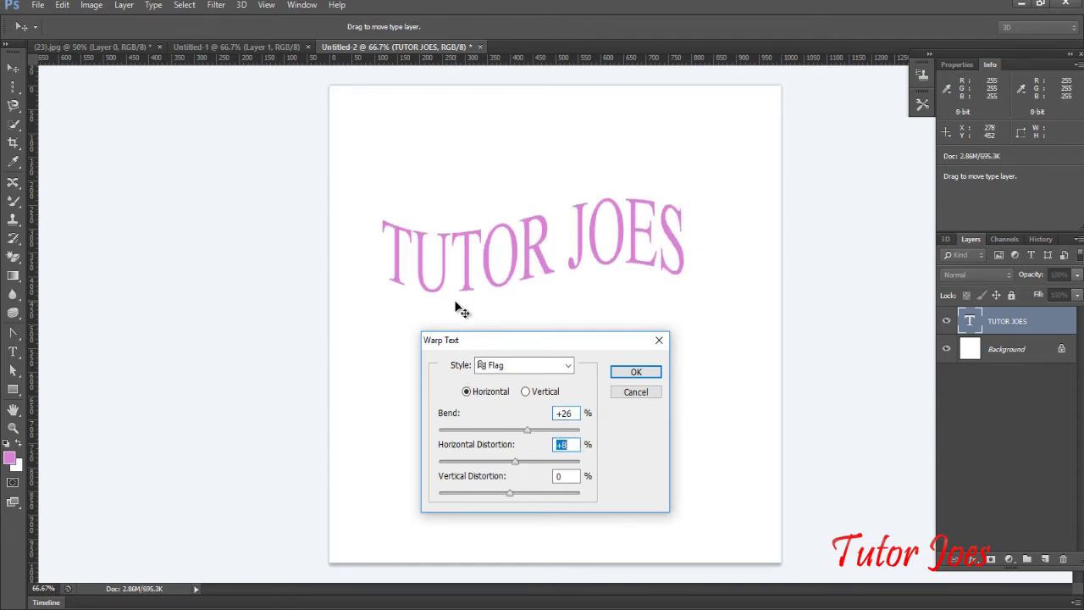
- Set the Warp Text style to None and confirm
{"action": "left_click", "coordinate": [500, 365]}
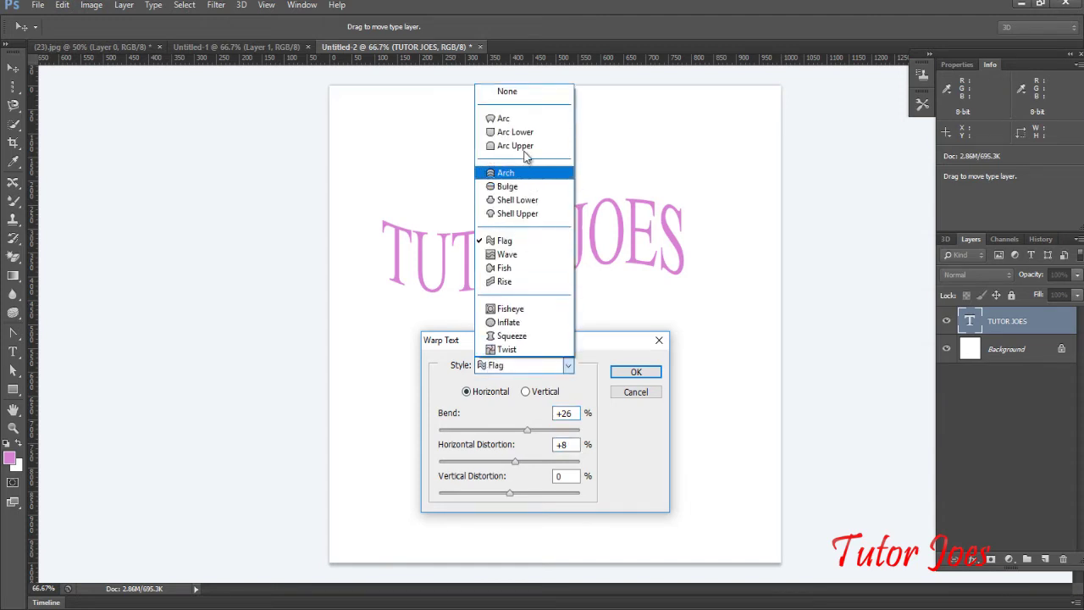
{"action": "left_click", "coordinate": [513, 91]}
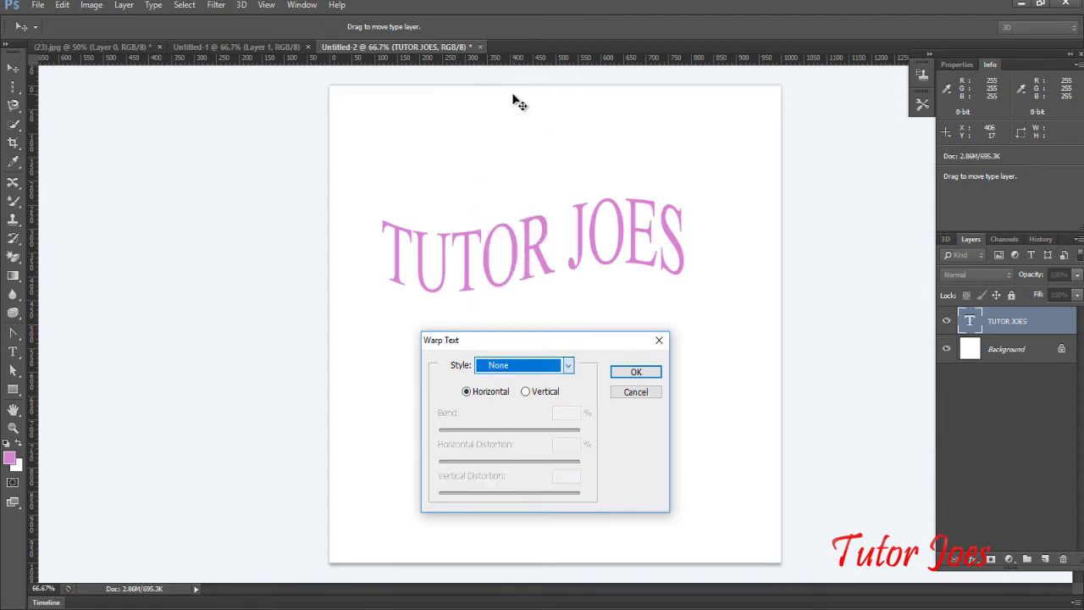
{"action": "left_click", "coordinate": [634, 374]}
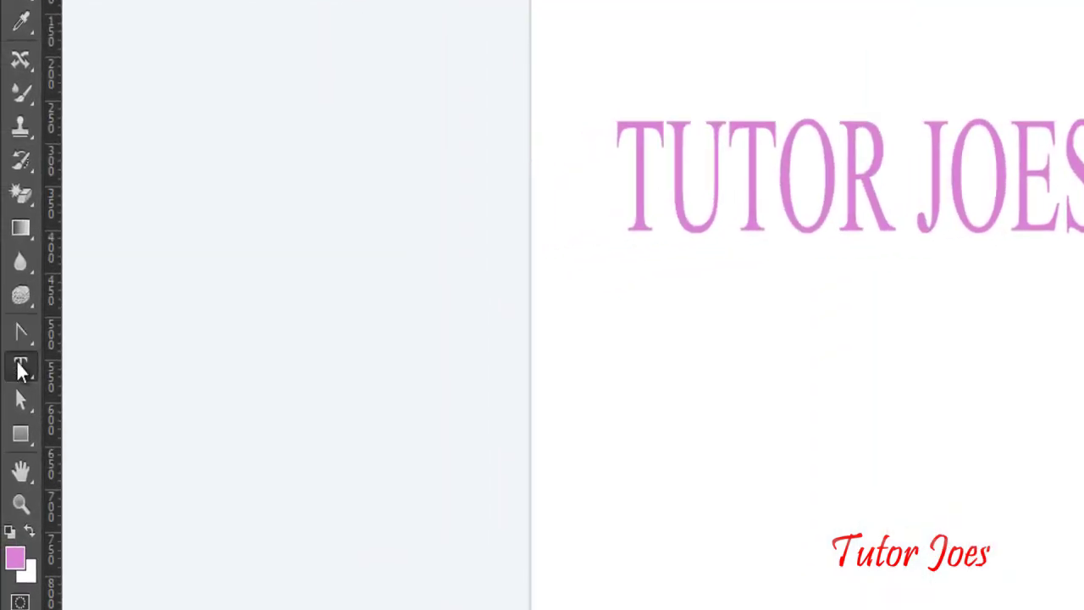
- Write TUTORJOES with the Vertical Type Tool and move it beside the title
{"action": "right_click", "coordinate": [15, 366]}
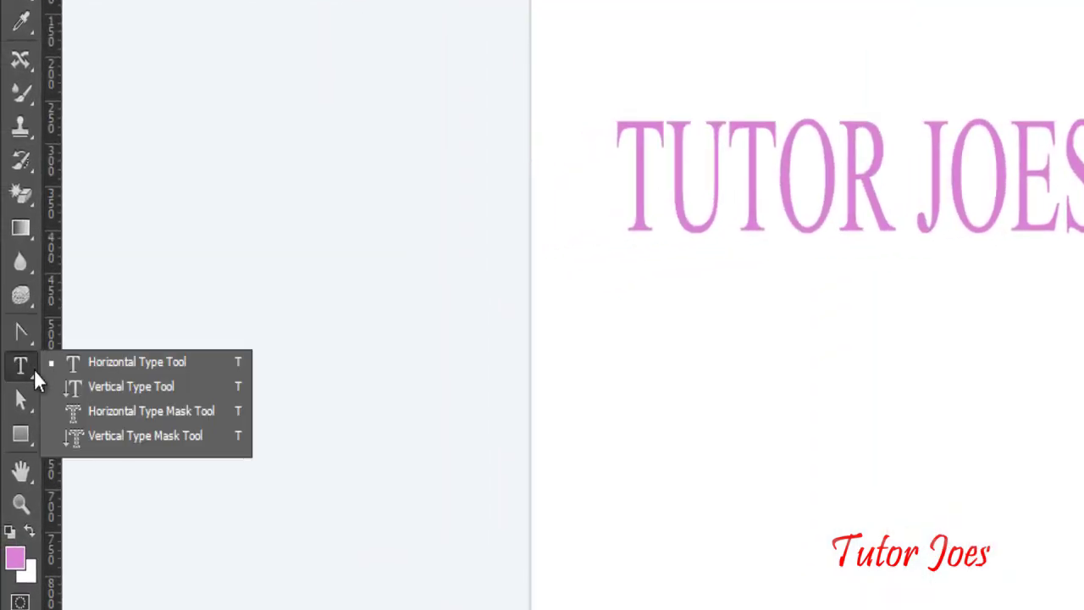
{"action": "left_click", "coordinate": [134, 386]}
{"action": "type", "text": "TU"}
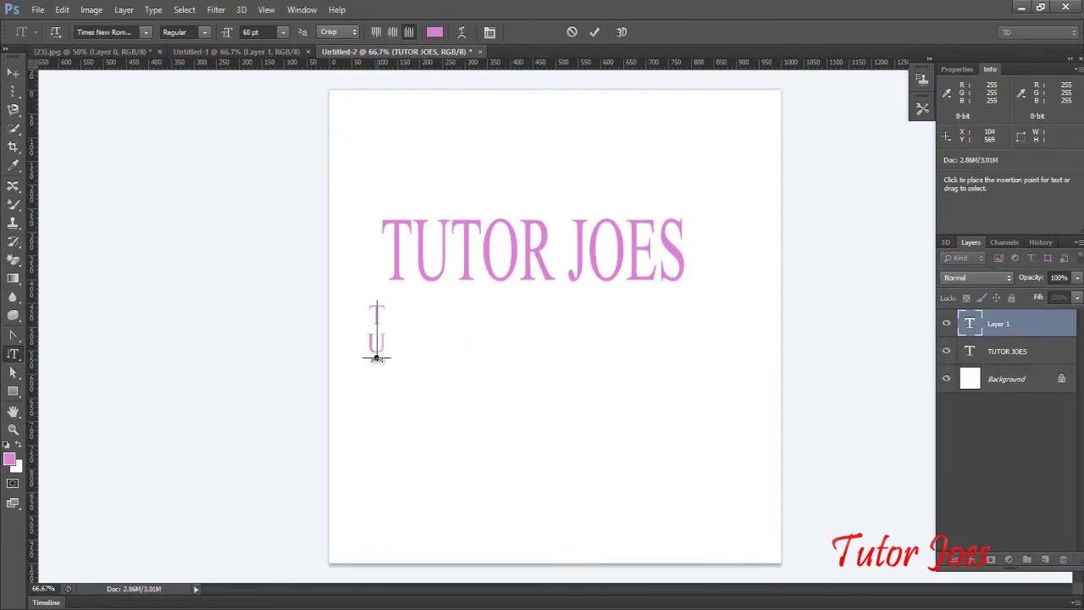
{"action": "type", "text": "TORJOE"}
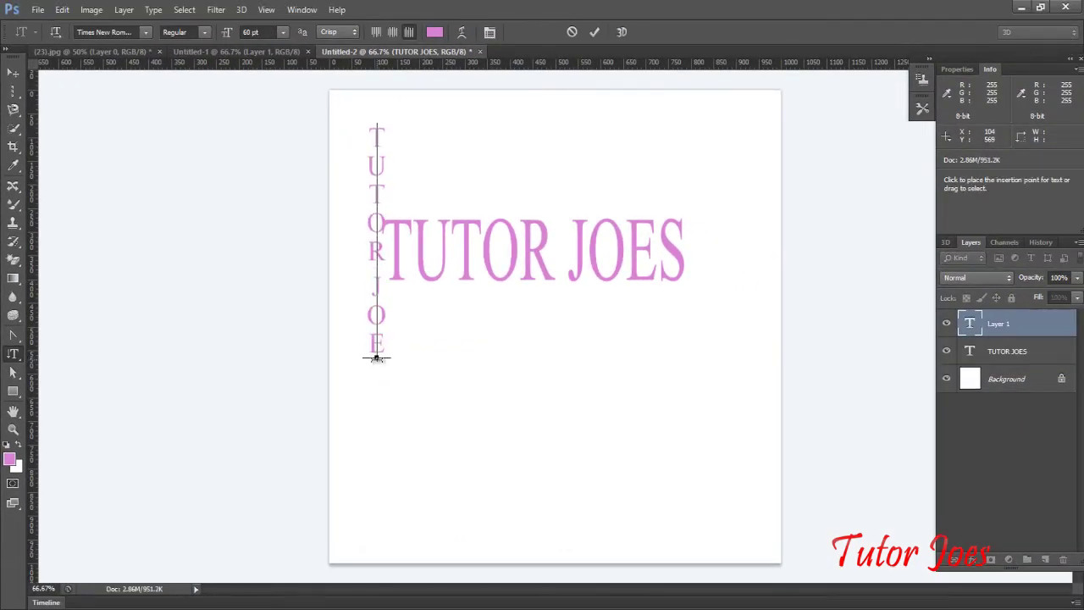
{"action": "type", "text": "S"}
{"action": "left_click", "coordinate": [23, 112]}
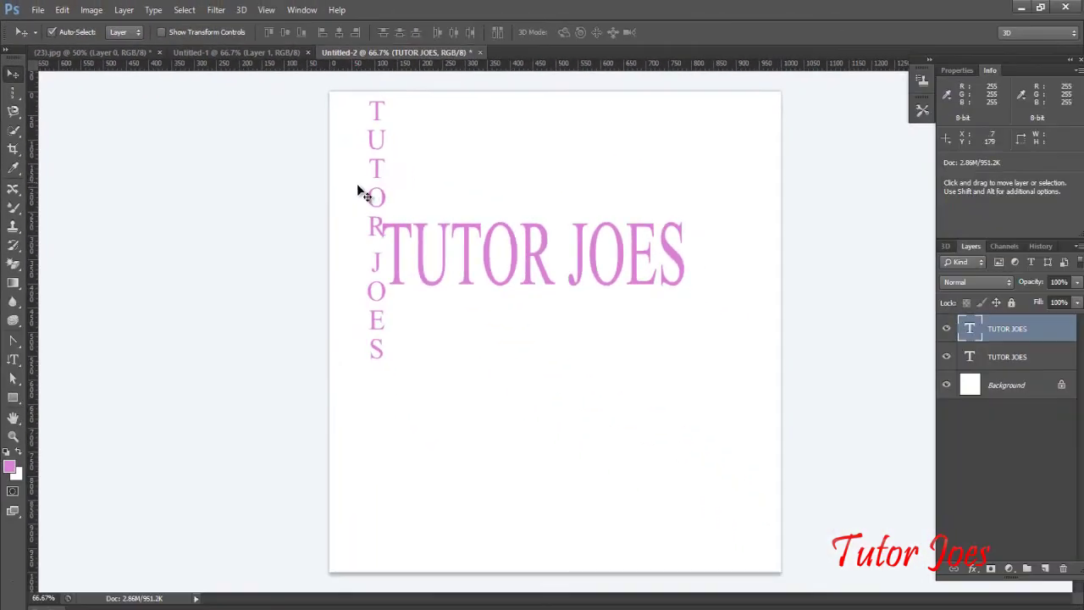
{"action": "left_click_drag", "start_coordinate": [372, 206], "coordinate": [353, 301]}
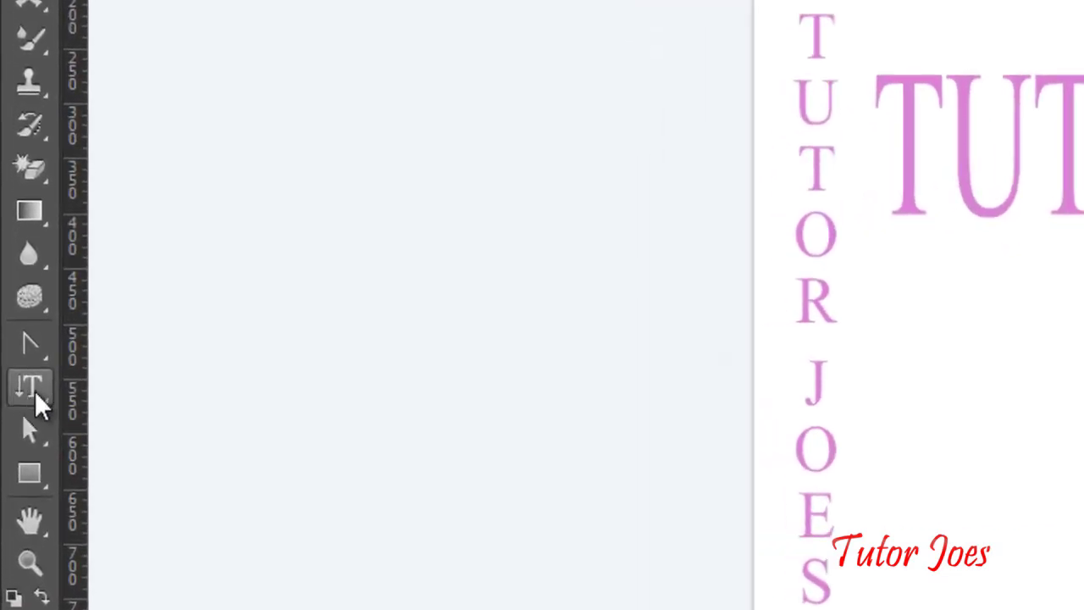
- Start a Horizontal Type Mask on (23).jpg with a 100 pt font size
{"action": "right_click", "coordinate": [16, 365]}
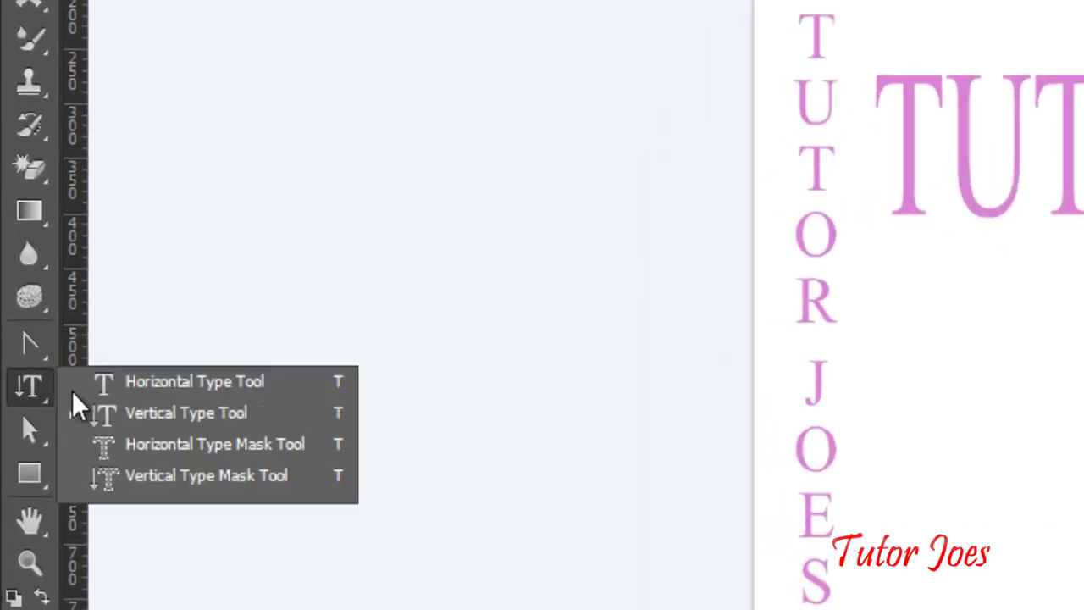
{"action": "left_click", "coordinate": [174, 457]}
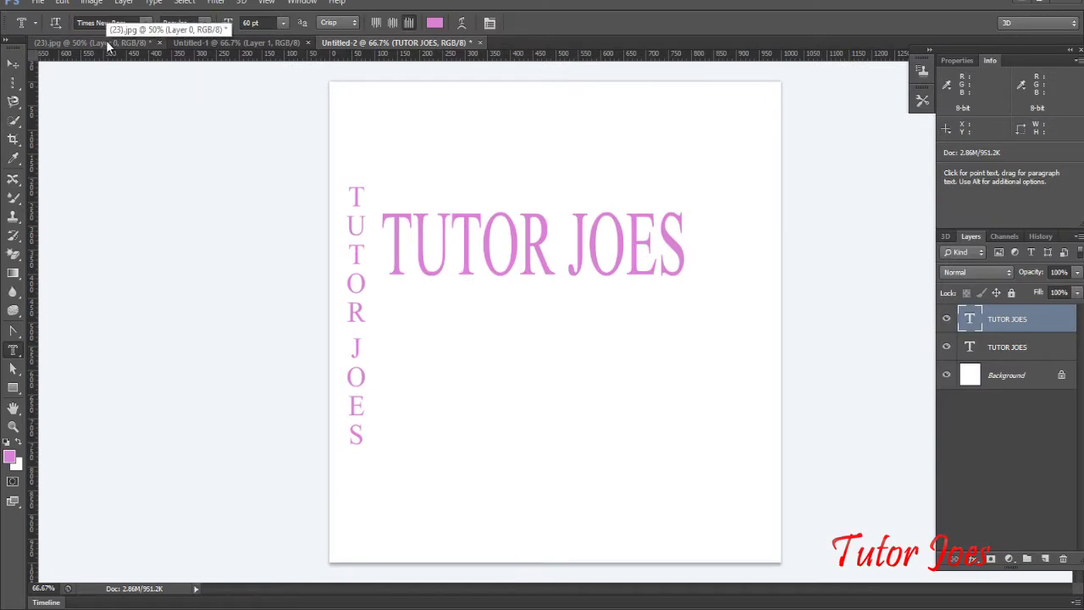
{"action": "left_click", "coordinate": [106, 42]}
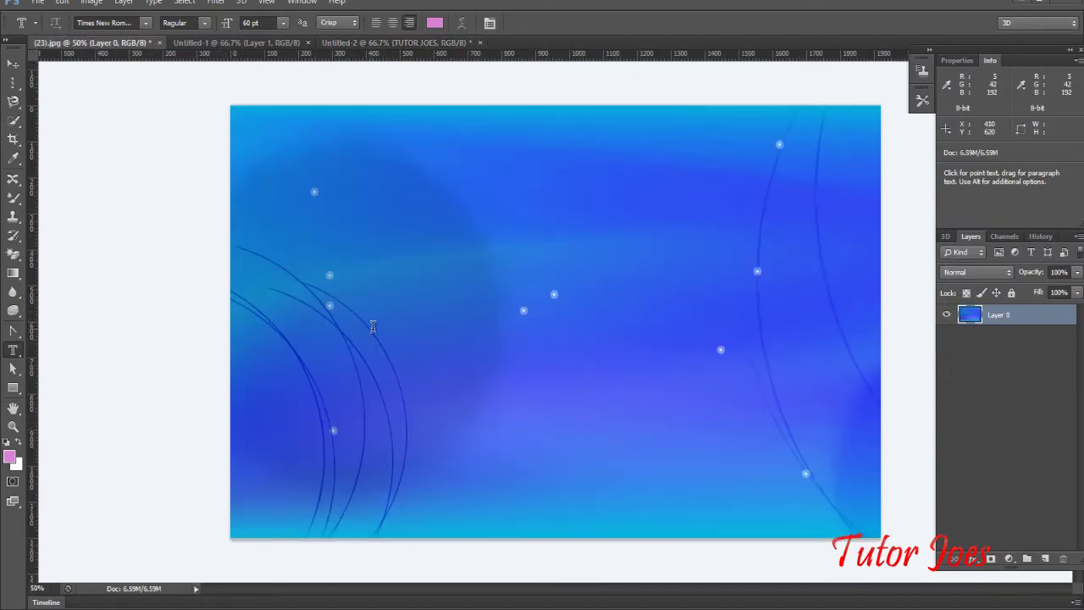
{"action": "left_click", "coordinate": [447, 333]}
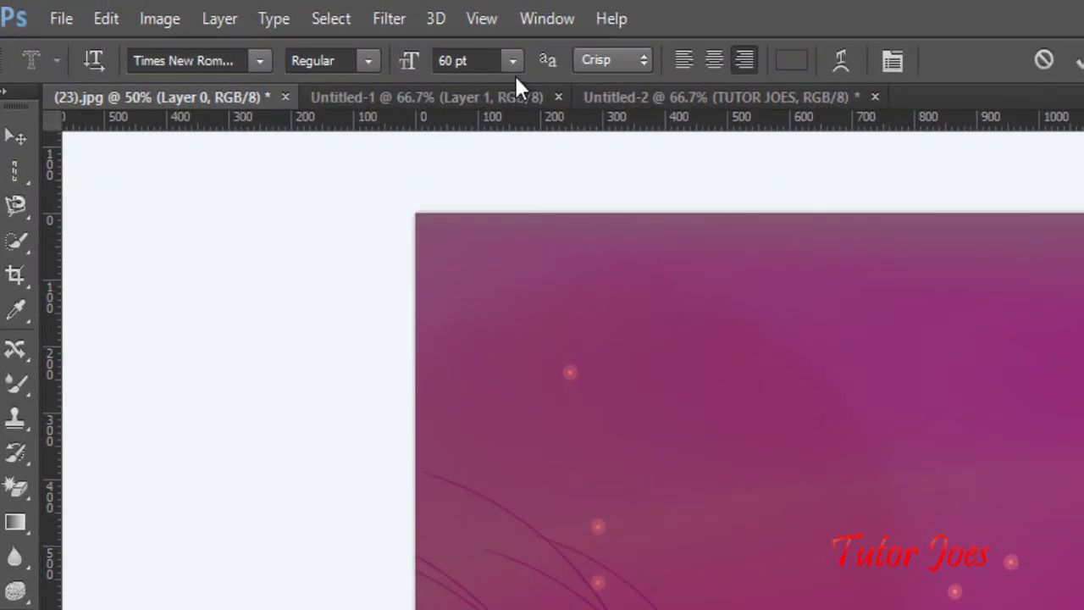
{"action": "left_click", "coordinate": [513, 63]}
{"action": "left_click", "coordinate": [500, 87]}
{"action": "type", "text": "TUTOR JOES"}
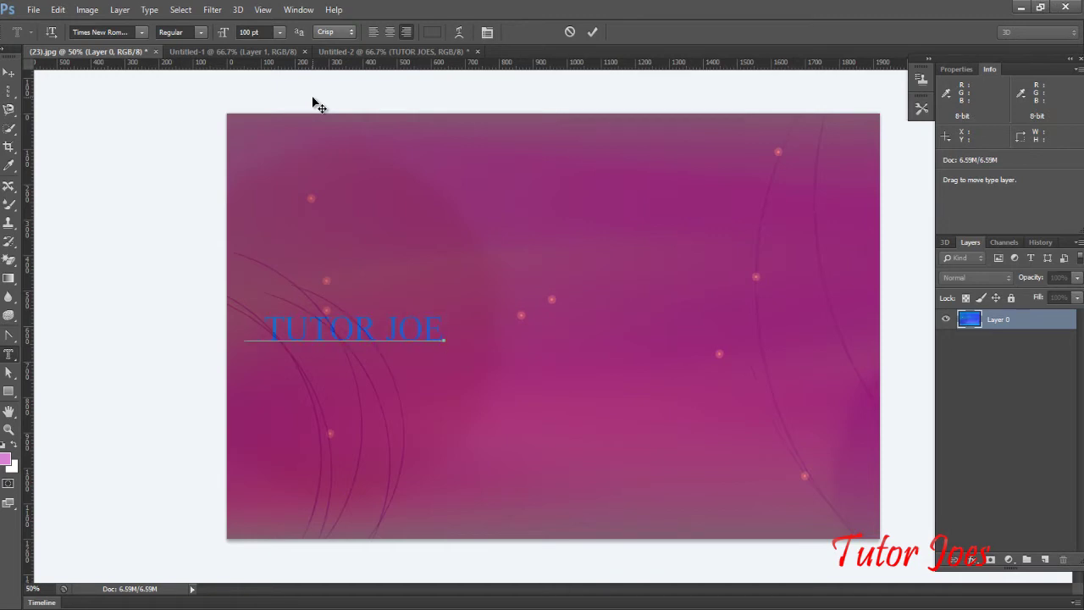
- Enlarge and position the TUTOR JOES mask text across the image's middle
{"action": "key", "text": "ctrl"}
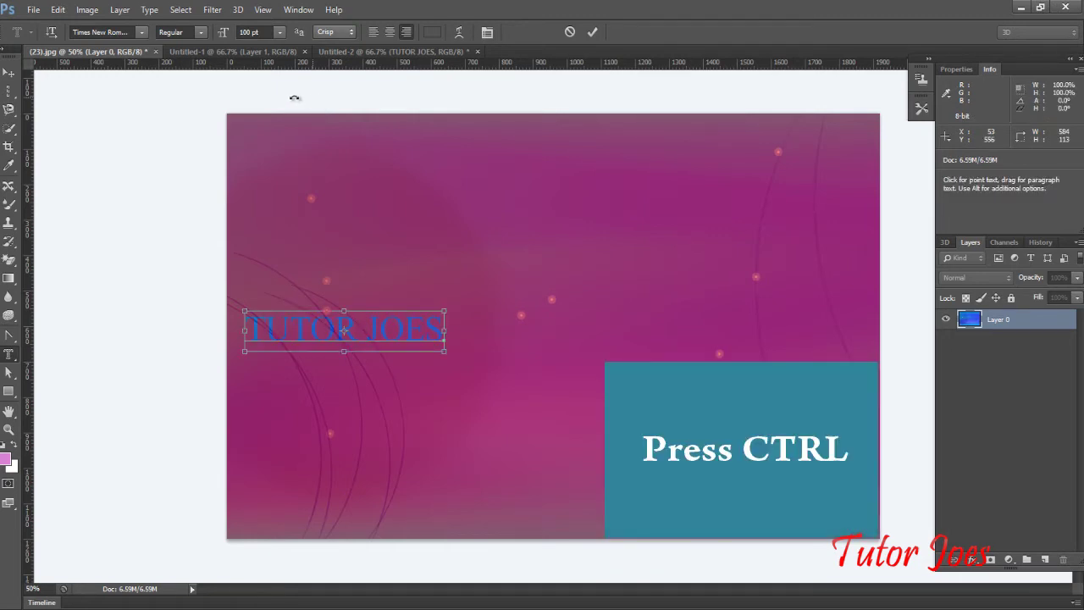
{"action": "left_click_drag", "start_coordinate": [455, 306], "coordinate": [704, 220]}
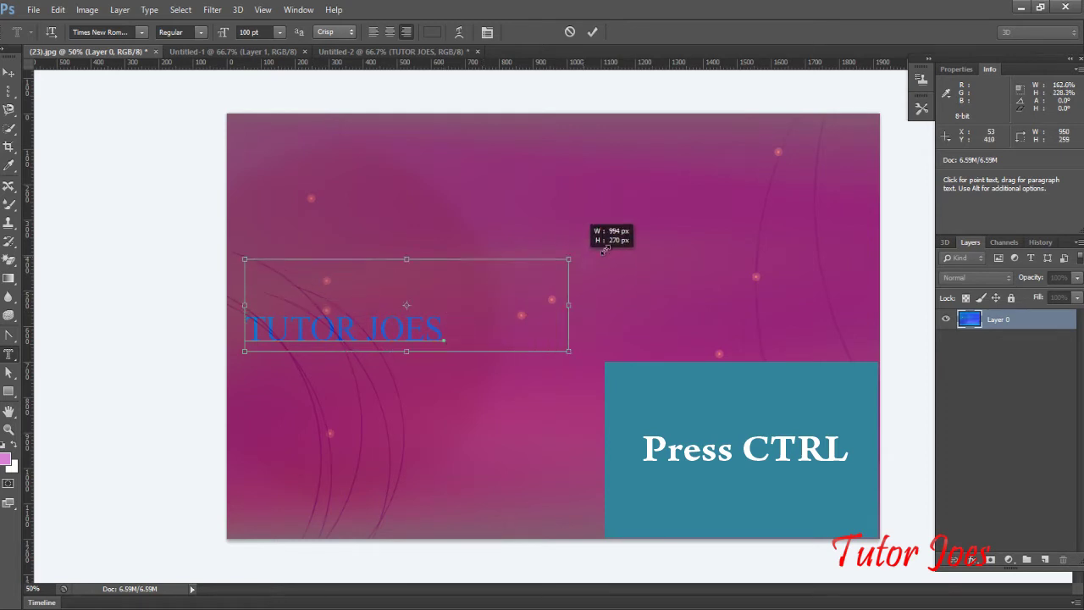
{"action": "left_click_drag", "start_coordinate": [606, 284], "coordinate": [638, 318]}
{"action": "left_click_drag", "start_coordinate": [741, 249], "coordinate": [792, 215]}
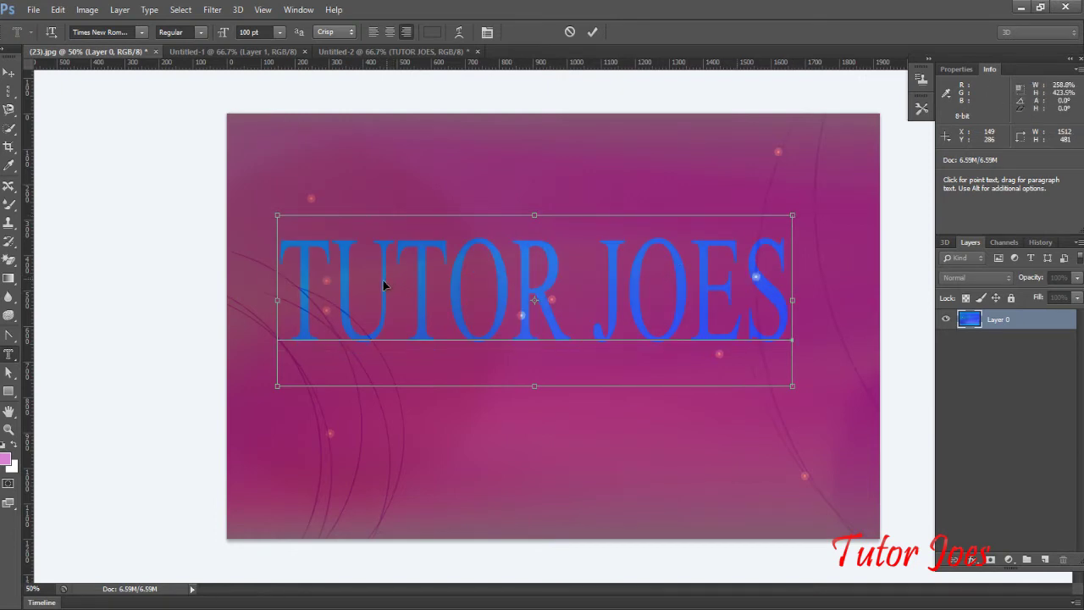
{"action": "left_click_drag", "start_coordinate": [383, 286], "coordinate": [371, 286]}
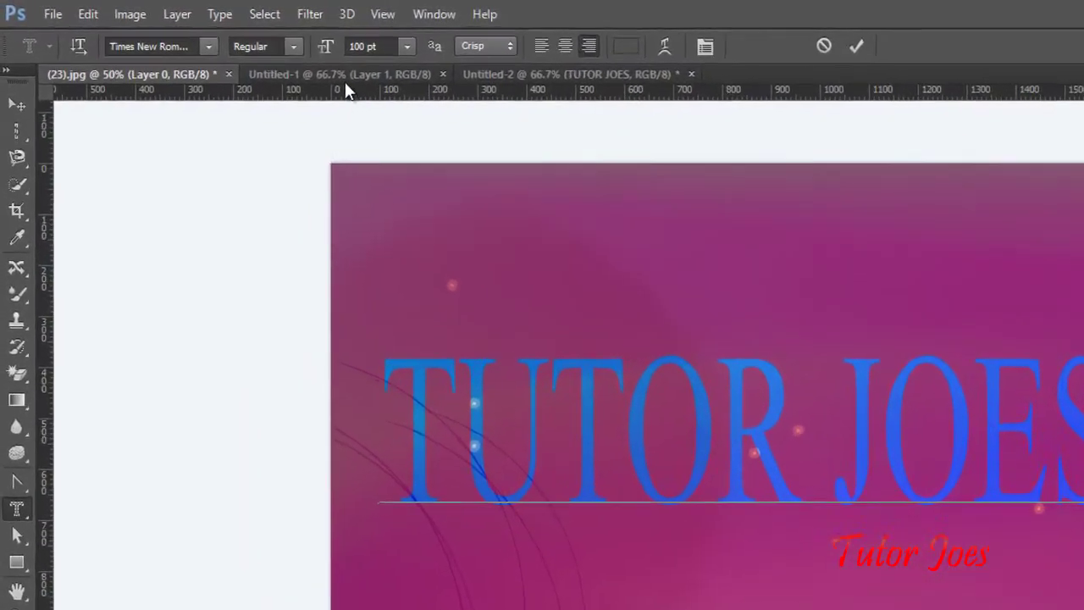
- Float the (23).jpg window and drag the TUTOR JOES letter pixels into Untitled-1
{"action": "left_click", "coordinate": [235, 53]}
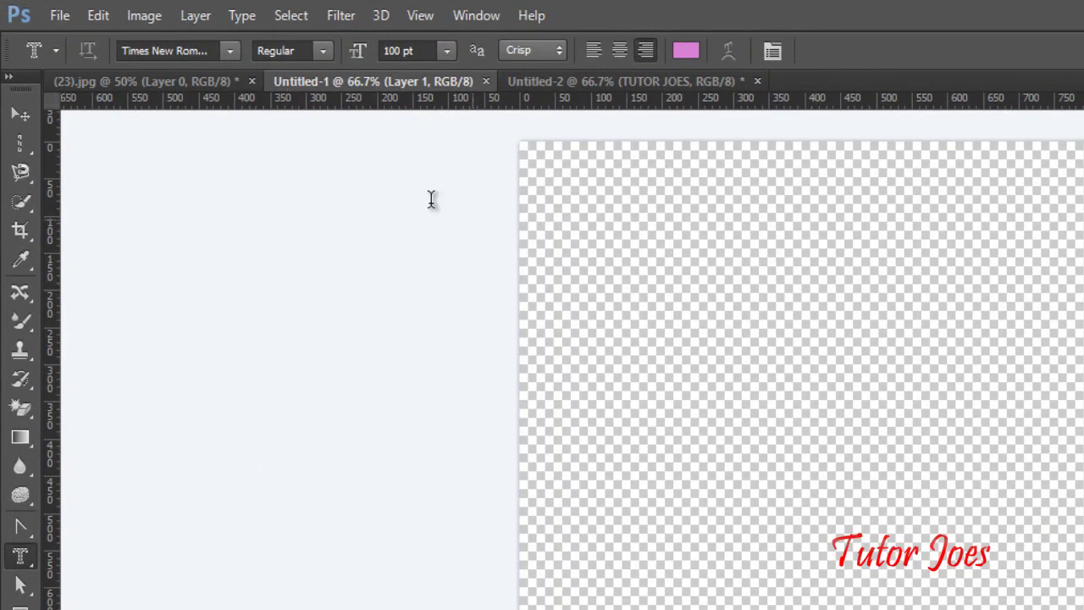
{"action": "mouse_move", "coordinate": [179, 84]}
{"action": "left_mouse_down"}
{"action": "mouse_move", "coordinate": [131, 201]}
{"action": "mouse_move", "coordinate": [115, 196]}
{"action": "left_mouse_up"}
{"action": "left_click", "coordinate": [14, 74]}
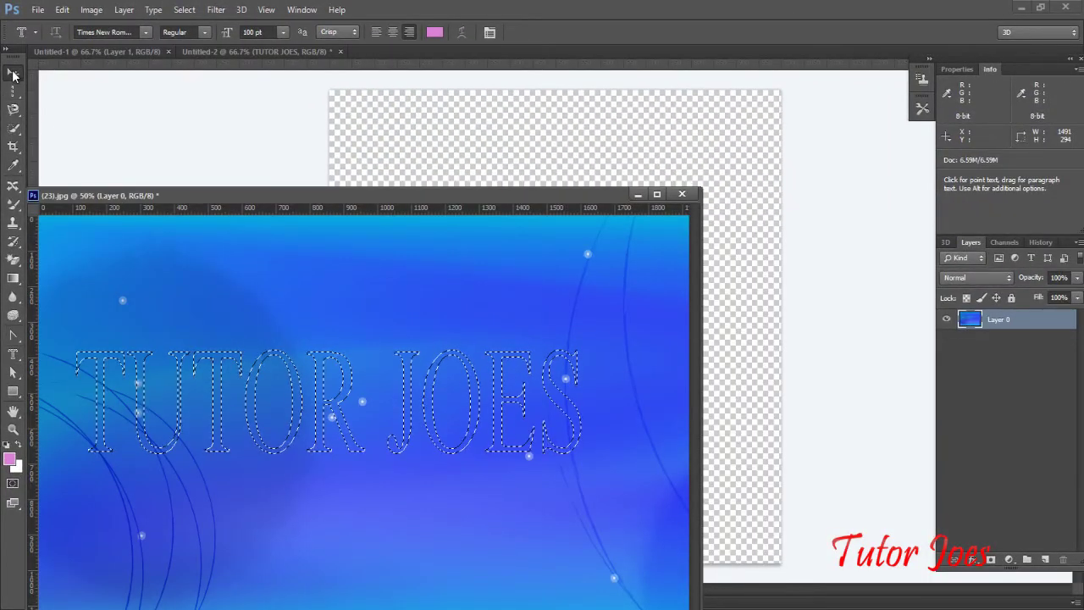
{"action": "left_click_drag", "start_coordinate": [252, 375], "coordinate": [432, 172]}
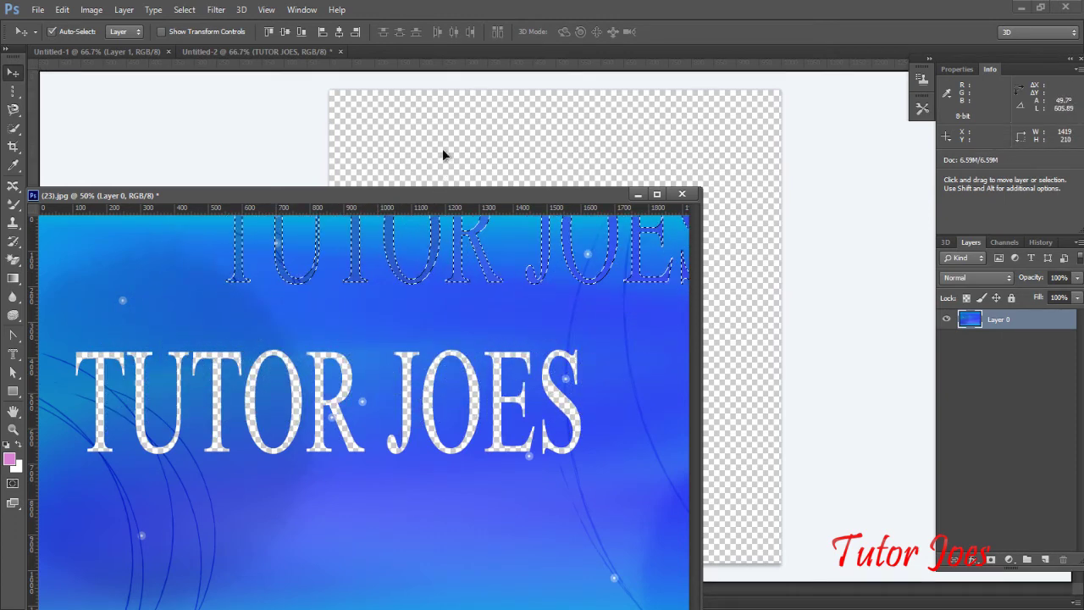
{"action": "left_click_drag", "start_coordinate": [442, 155], "coordinate": [449, 157]}
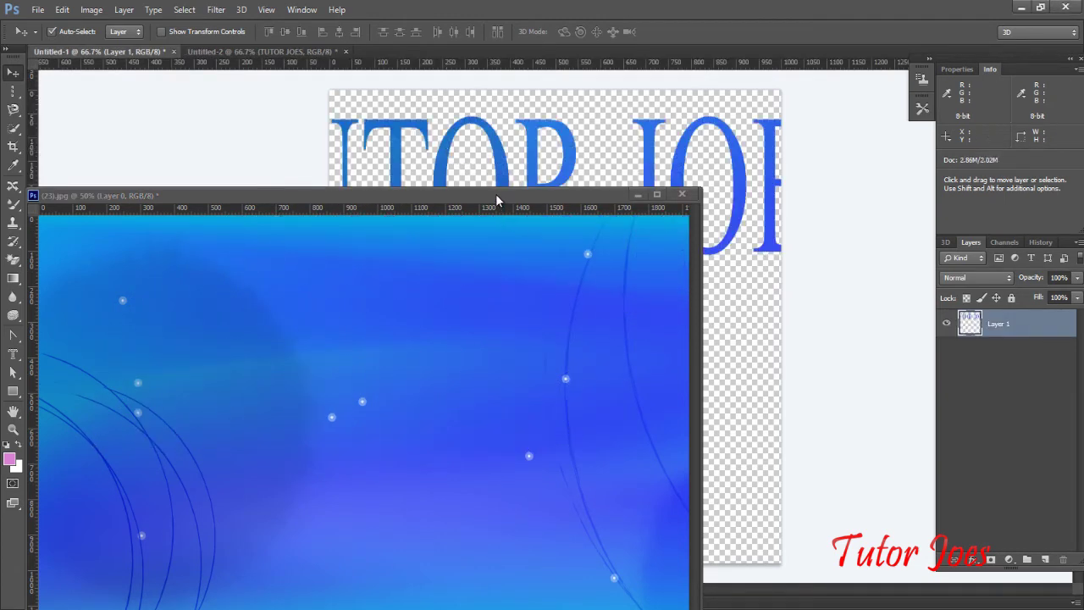
{"action": "left_click_drag", "start_coordinate": [496, 196], "coordinate": [484, 55]}
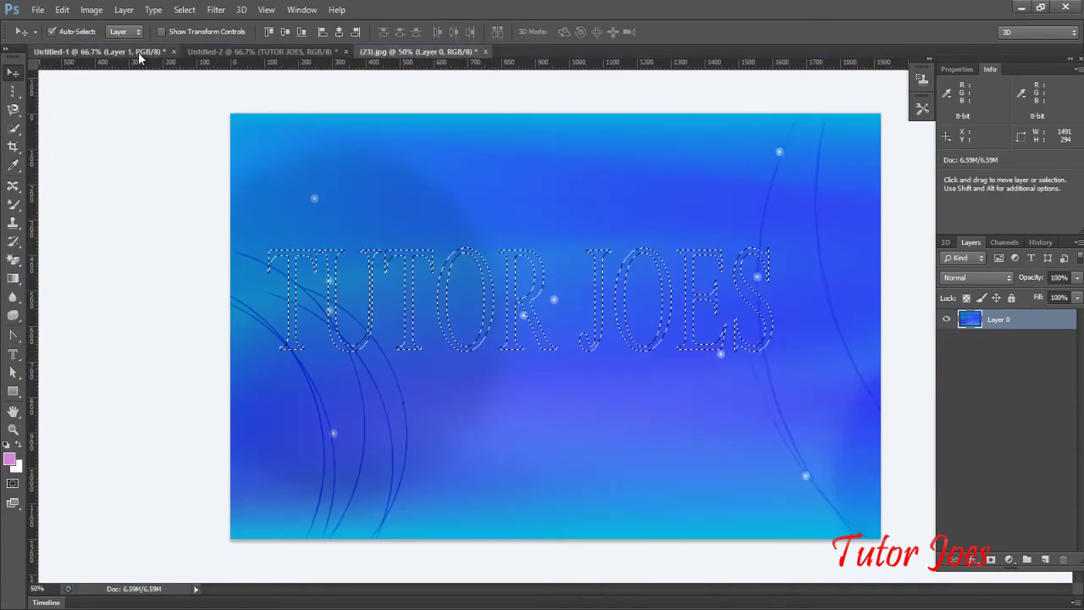
- In Untitled-1, shrink, flatten and reposition the TUTOR JOES layer with Free Transform
{"action": "left_click", "coordinate": [138, 51]}
{"action": "key", "text": "ctrl+t"}
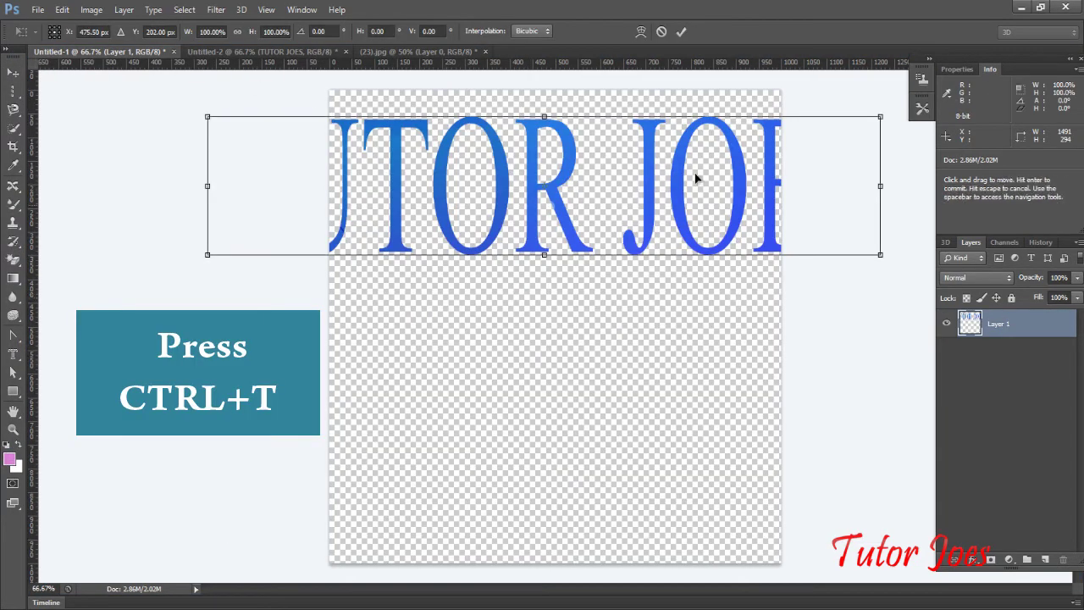
{"action": "left_click_drag", "start_coordinate": [881, 116], "coordinate": [723, 187]}
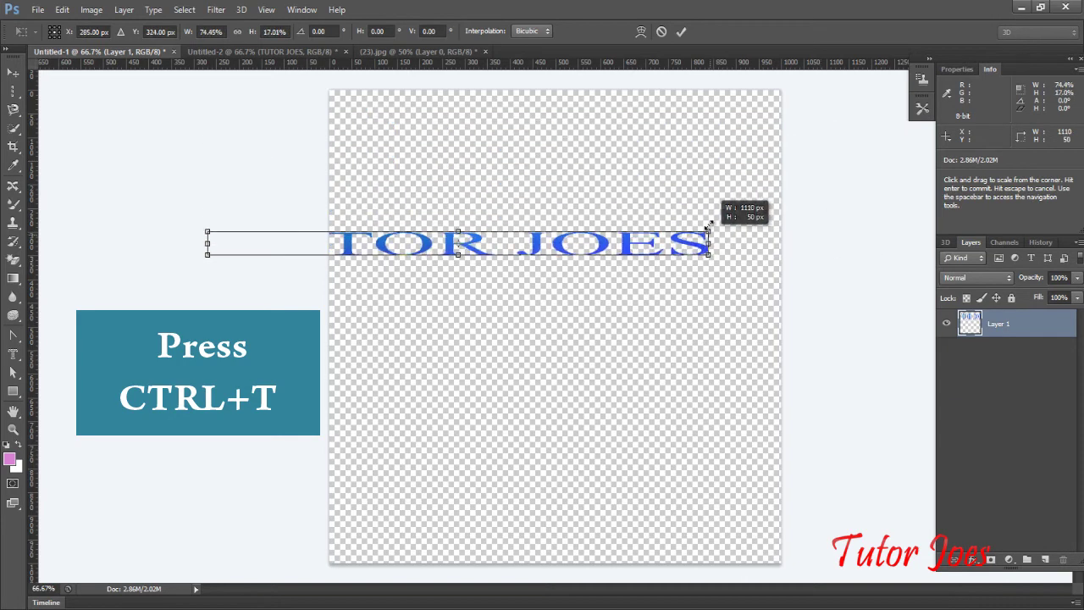
{"action": "left_click_drag", "start_coordinate": [600, 225], "coordinate": [653, 251]}
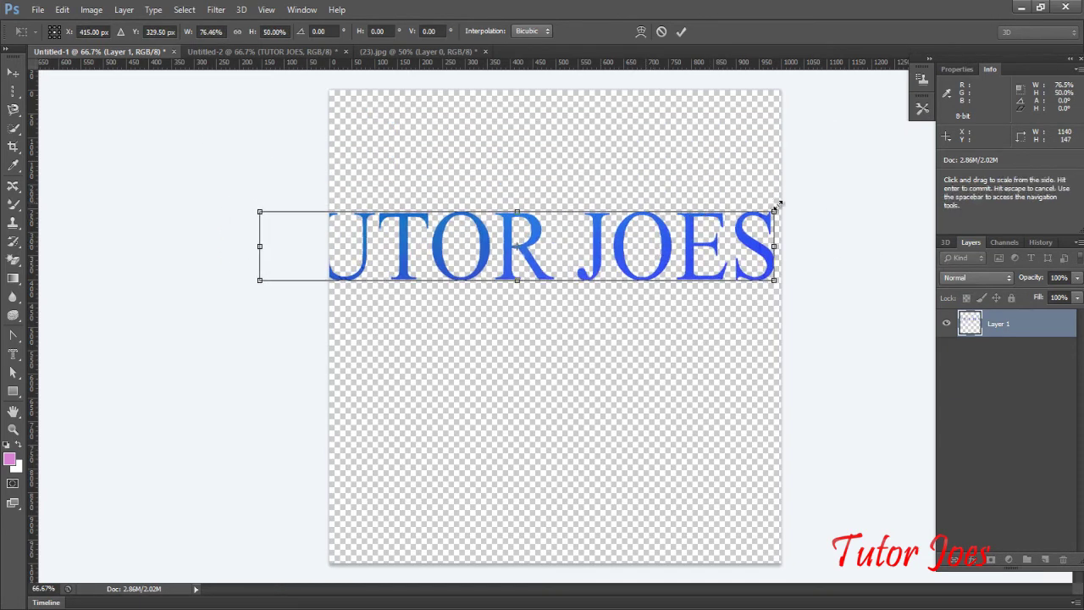
{"action": "left_click_drag", "start_coordinate": [774, 209], "coordinate": [725, 238]}
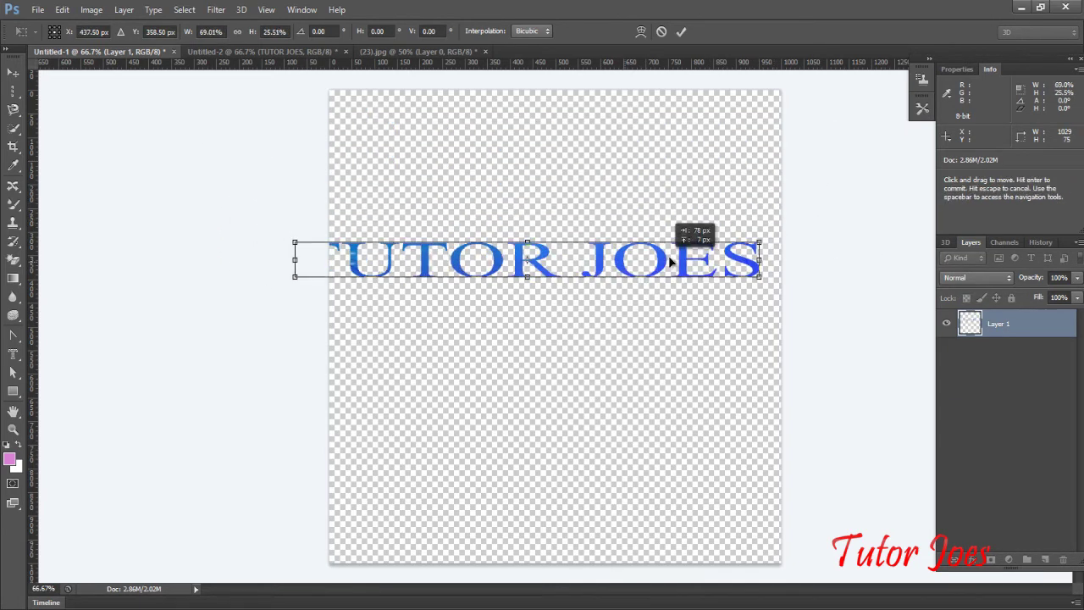
{"action": "left_click_drag", "start_coordinate": [629, 254], "coordinate": [697, 262]}
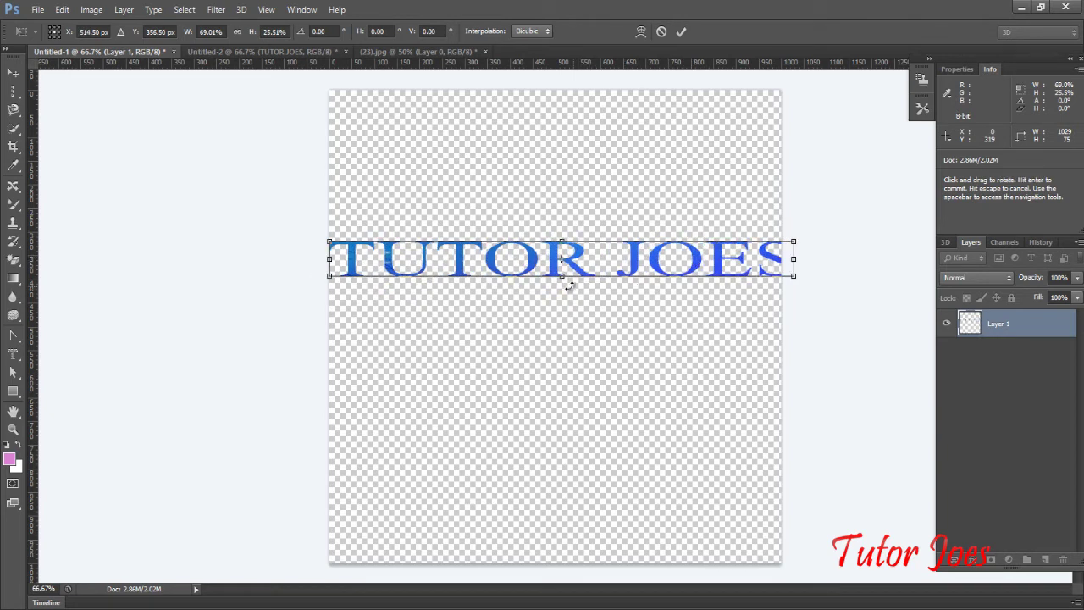
- Stretch the blue text much taller, nudge it left, then view Untitled-2
{"action": "mouse_move", "coordinate": [561, 275]}
{"action": "left_mouse_down"}
{"action": "mouse_move", "coordinate": [566, 385]}
{"action": "mouse_move", "coordinate": [563, 377]}
{"action": "left_mouse_up"}
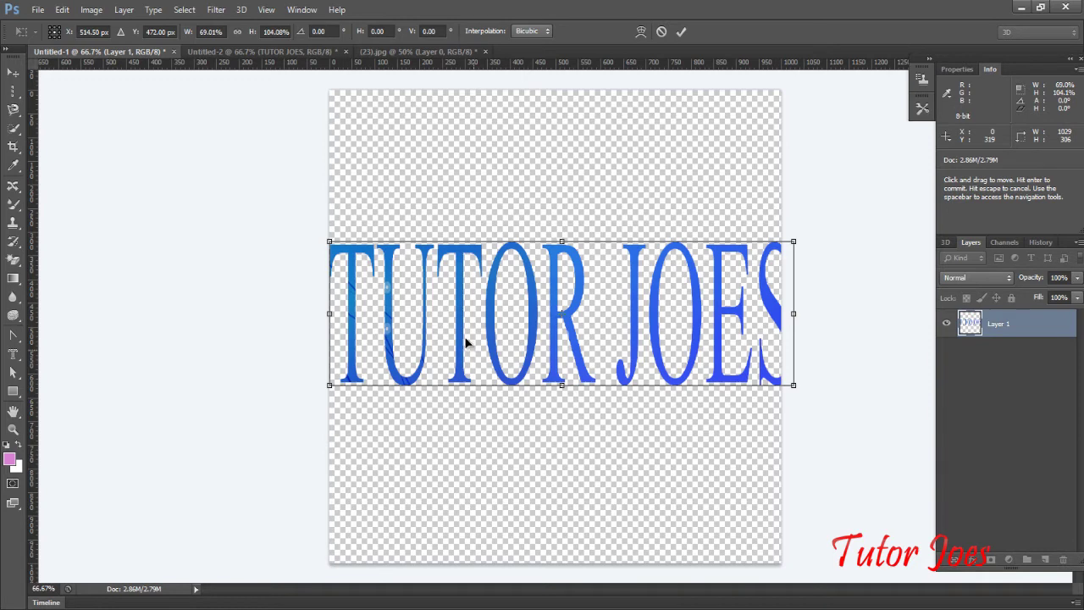
{"action": "left_click_drag", "start_coordinate": [522, 335], "coordinate": [516, 337]}
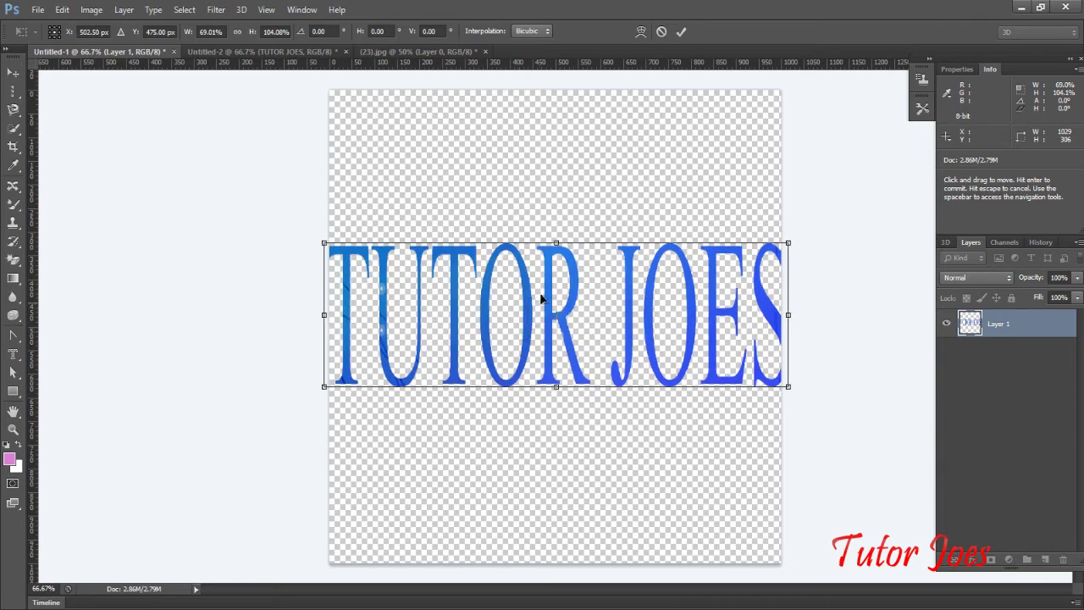
{"action": "left_click", "coordinate": [231, 50]}
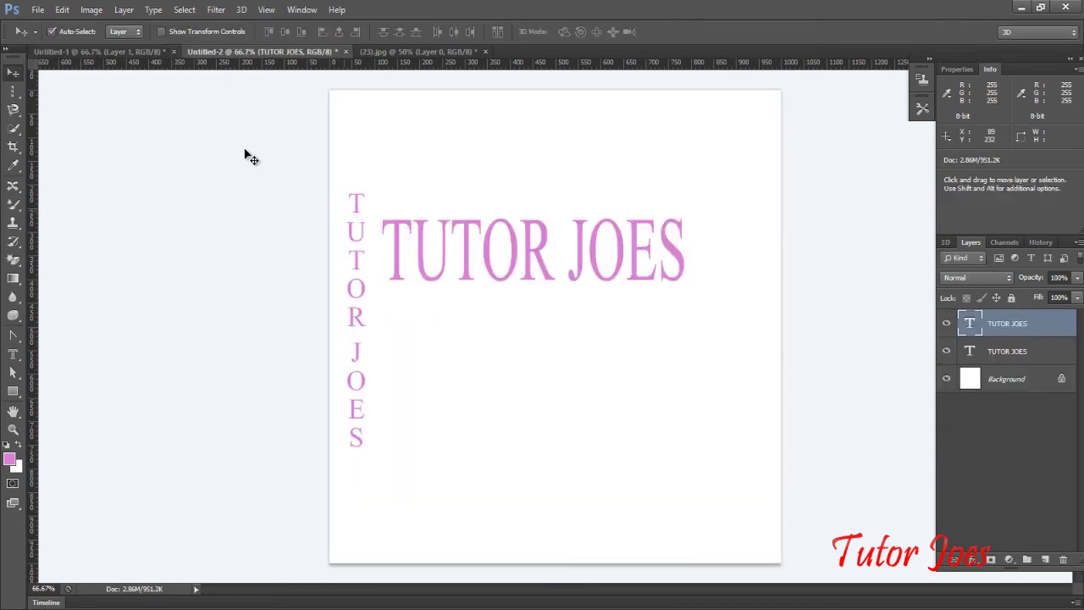
- Return to Untitled-1 and move the TUTOR JOES layer down and right
{"action": "left_click", "coordinate": [395, 53]}
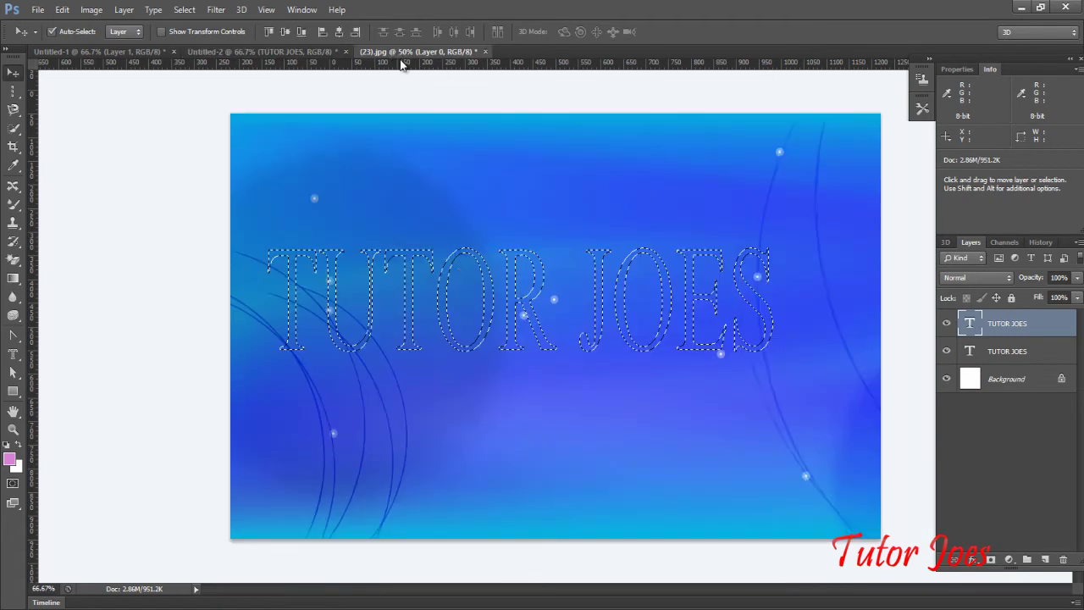
{"action": "left_click", "coordinate": [109, 51]}
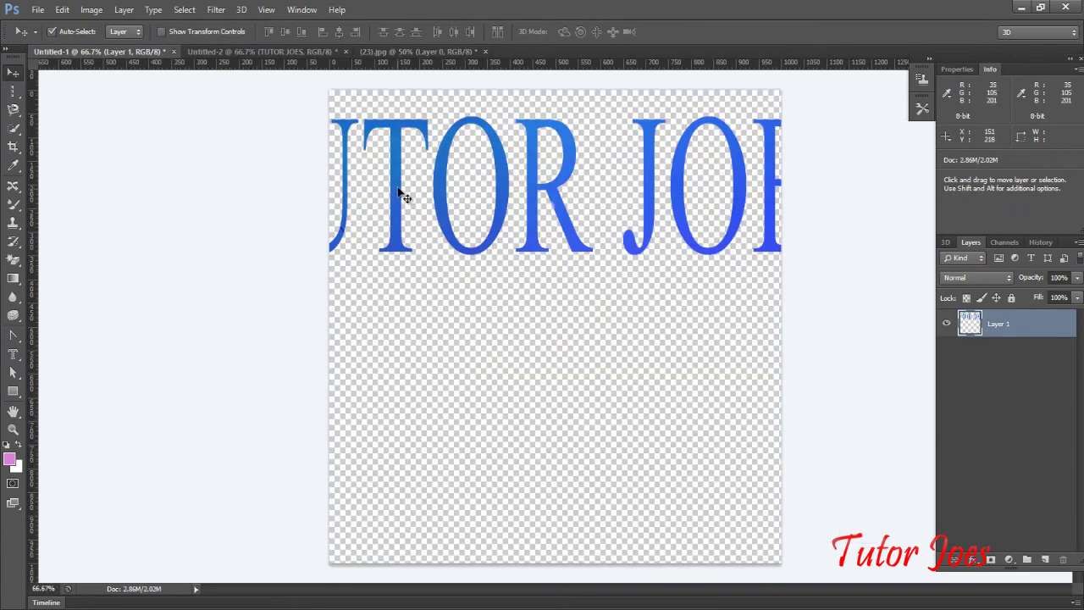
{"action": "left_click_drag", "start_coordinate": [506, 217], "coordinate": [546, 284]}
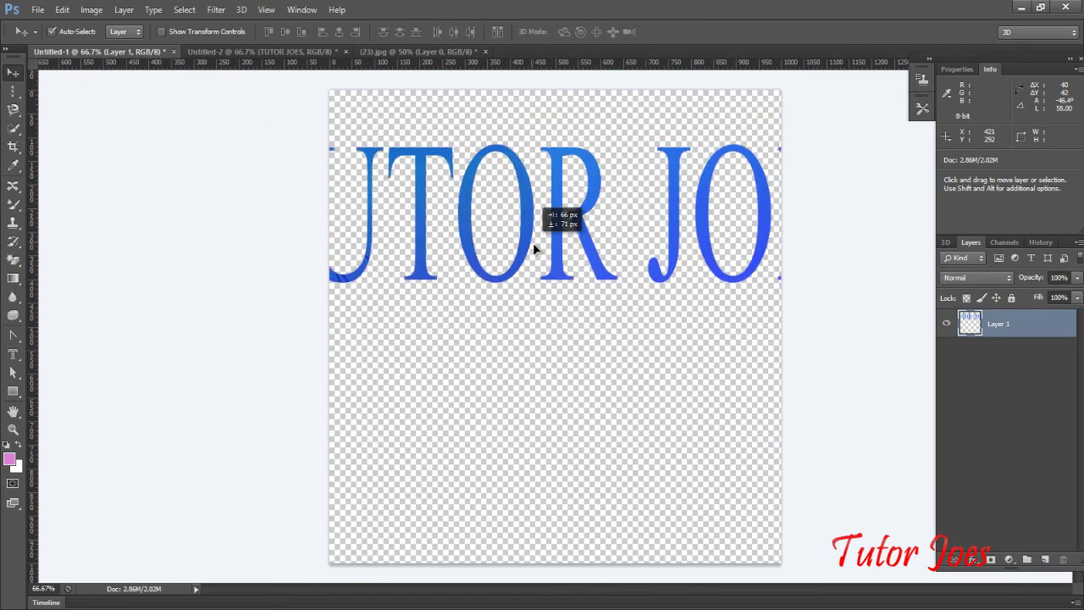
- Free-transform the text to about 69% by 35%, centred across the canvas
{"action": "key", "text": "ctrl+t"}
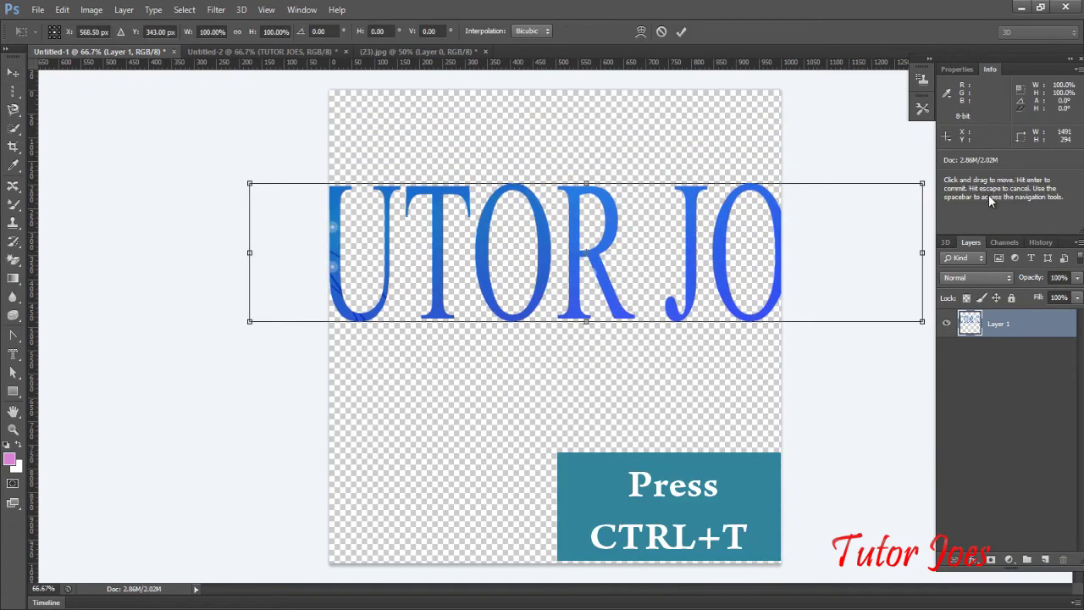
{"action": "left_click_drag", "start_coordinate": [907, 194], "coordinate": [707, 270]}
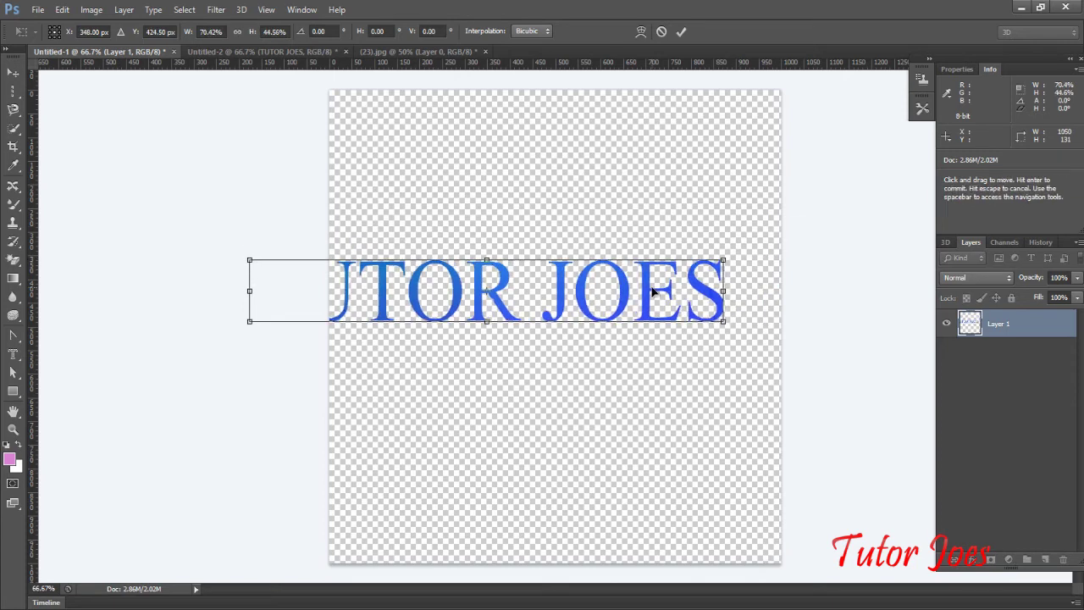
{"action": "left_click_drag", "start_coordinate": [650, 292], "coordinate": [699, 292]}
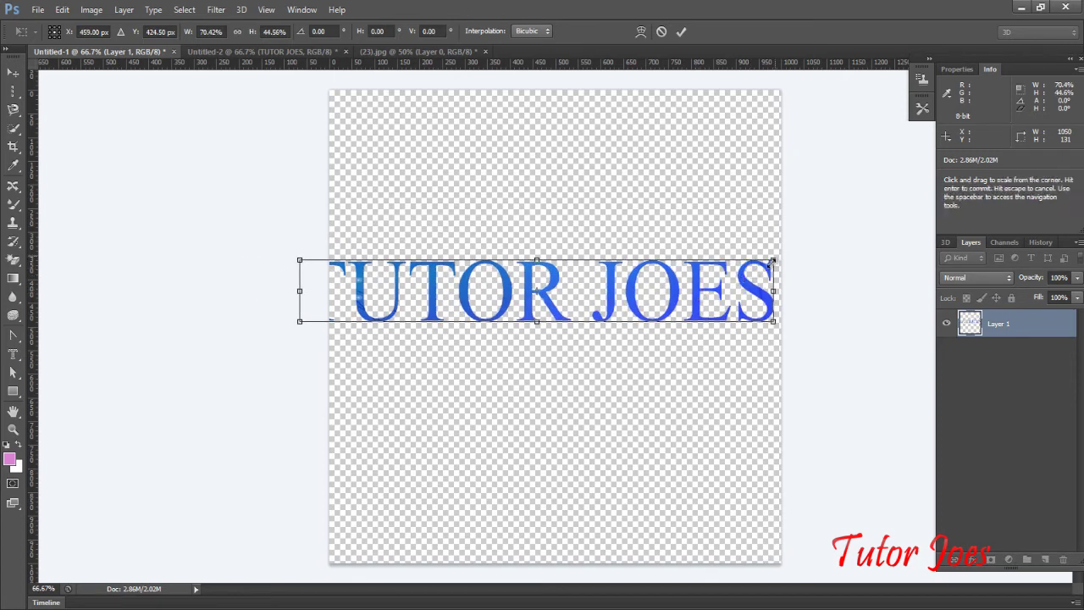
{"action": "left_click_drag", "start_coordinate": [772, 261], "coordinate": [763, 273]}
{"action": "left_click_drag", "start_coordinate": [696, 299], "coordinate": [714, 296]}
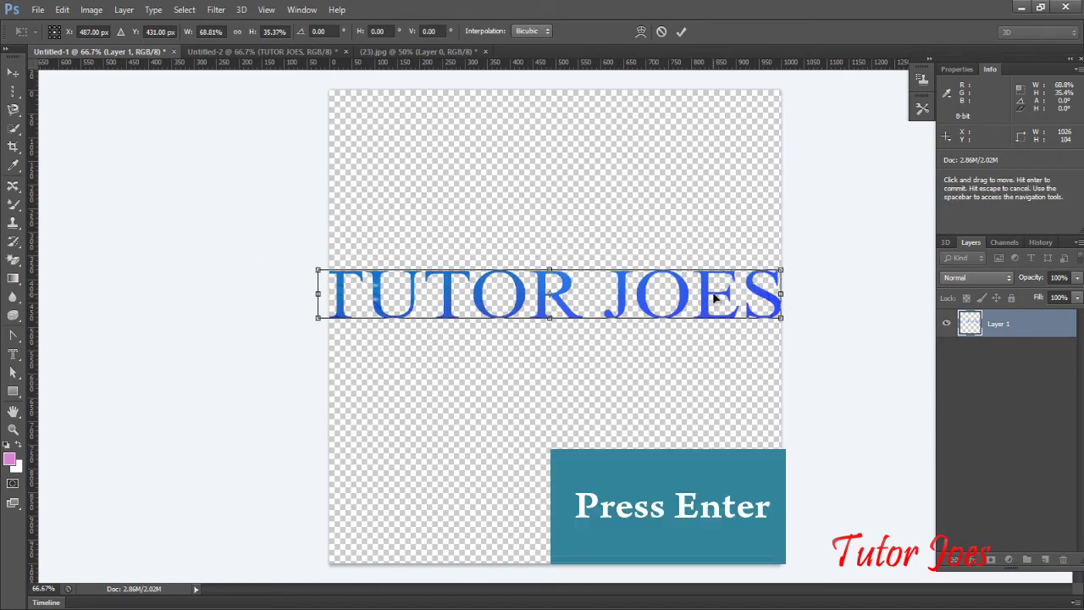
{"action": "key", "text": "Return"}
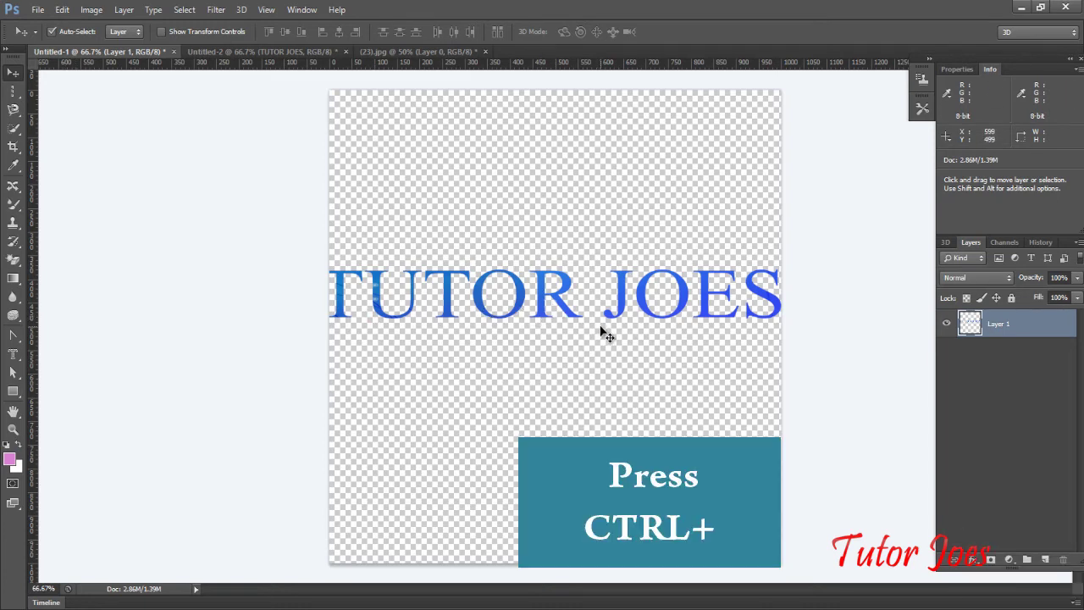
- Zoom to 200% to inspect the text, zoom back out, and return to (23).jpg
{"action": "key", "text": "ctrl+plus"}
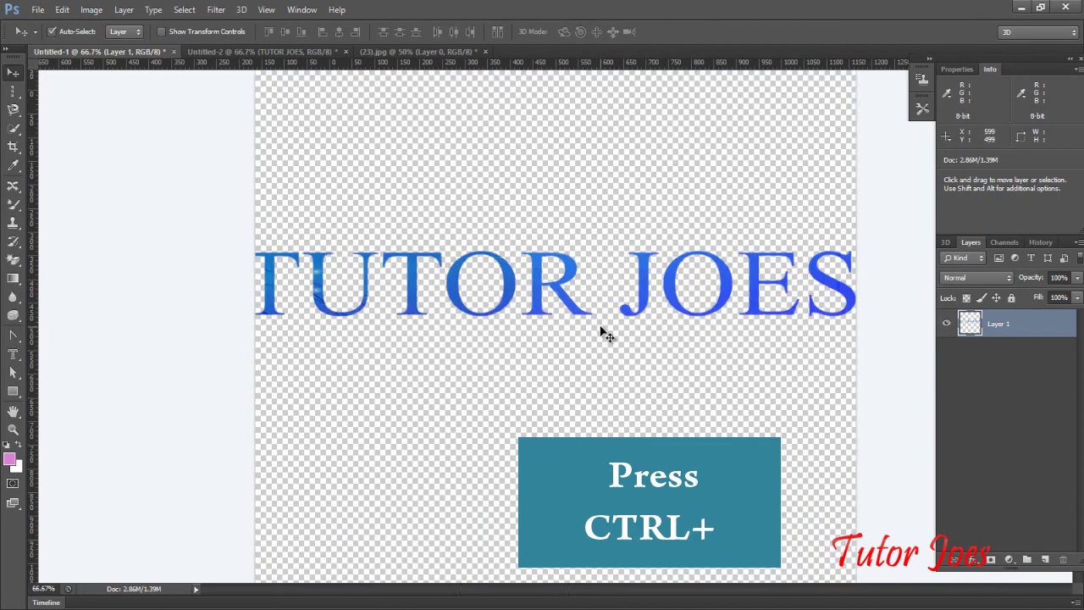
{"action": "key", "text": "ctrl+plus"}
{"action": "left_click_drag", "start_coordinate": [359, 379], "coordinate": [483, 383]}
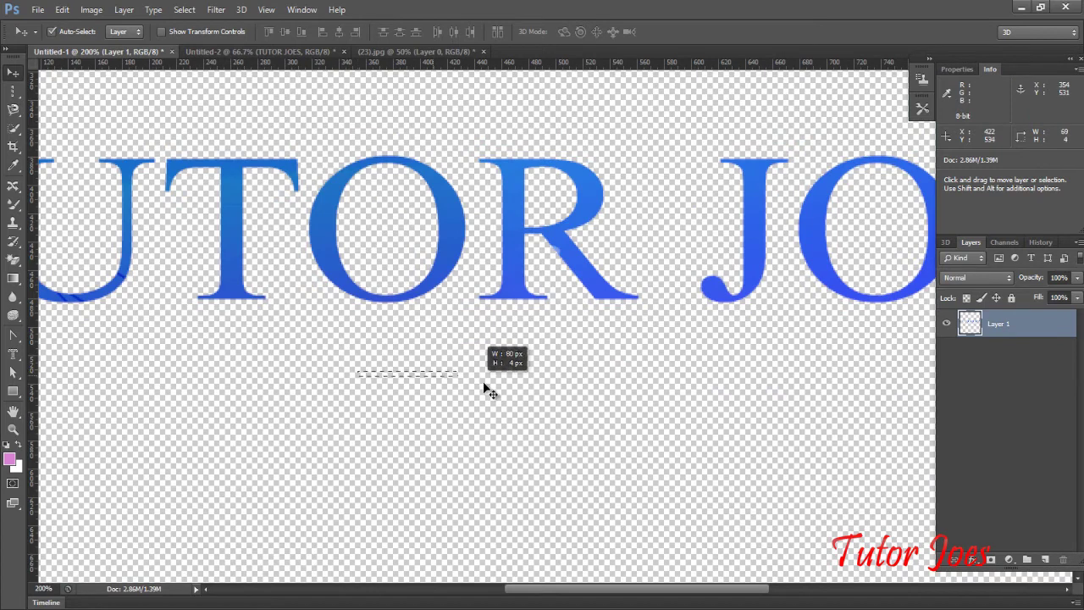
{"action": "left_click_drag", "start_coordinate": [495, 593], "coordinate": [373, 593]}
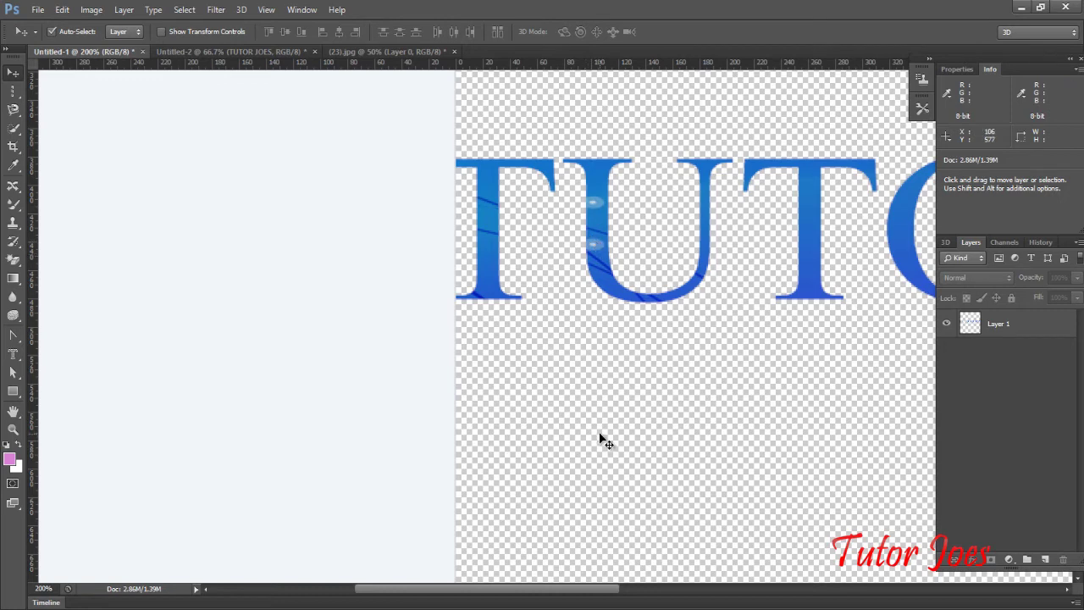
{"action": "key", "text": "ctrl+minus"}
{"action": "key", "text": "ctrl+minus"}
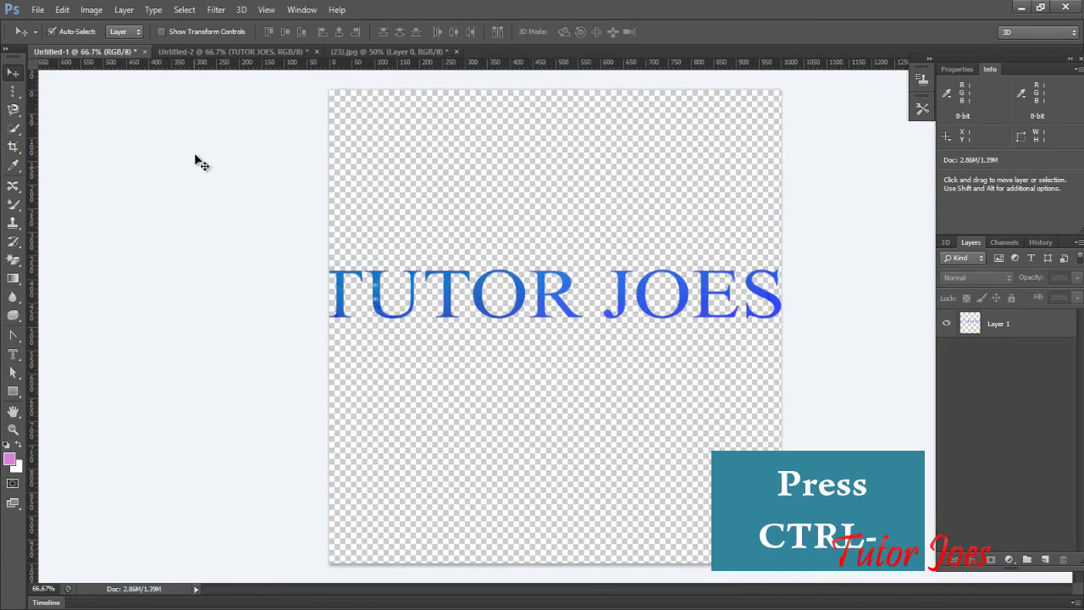
{"action": "left_click", "coordinate": [349, 52]}
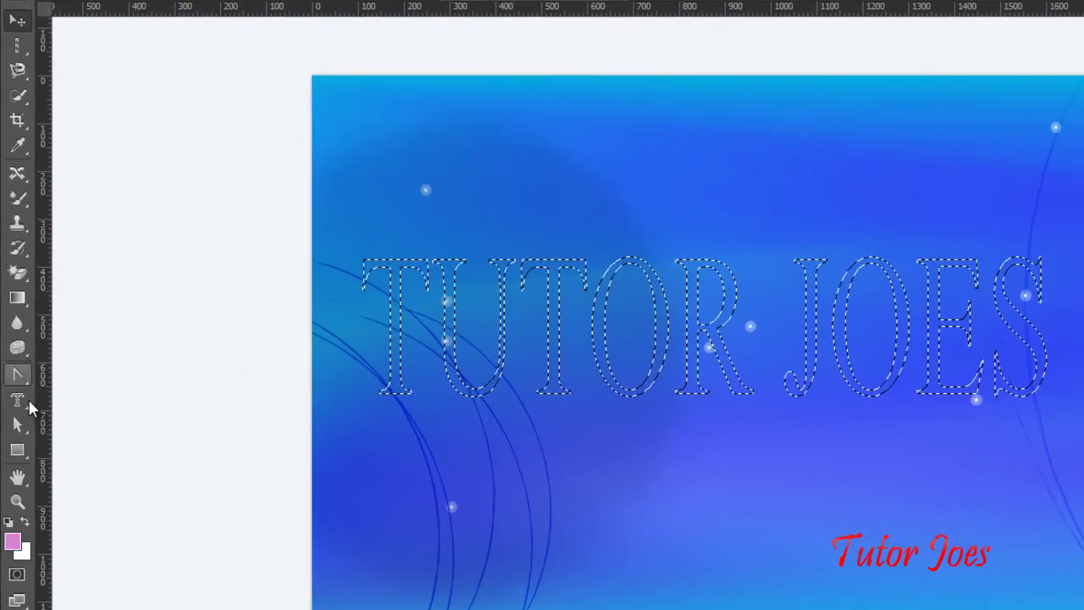
- Use the Vertical Type Mask Tool to start stacked mask letters 'TU' on the blue (23).jpg image
{"action": "left_click_drag", "start_coordinate": [28, 400], "coordinate": [76, 464]}
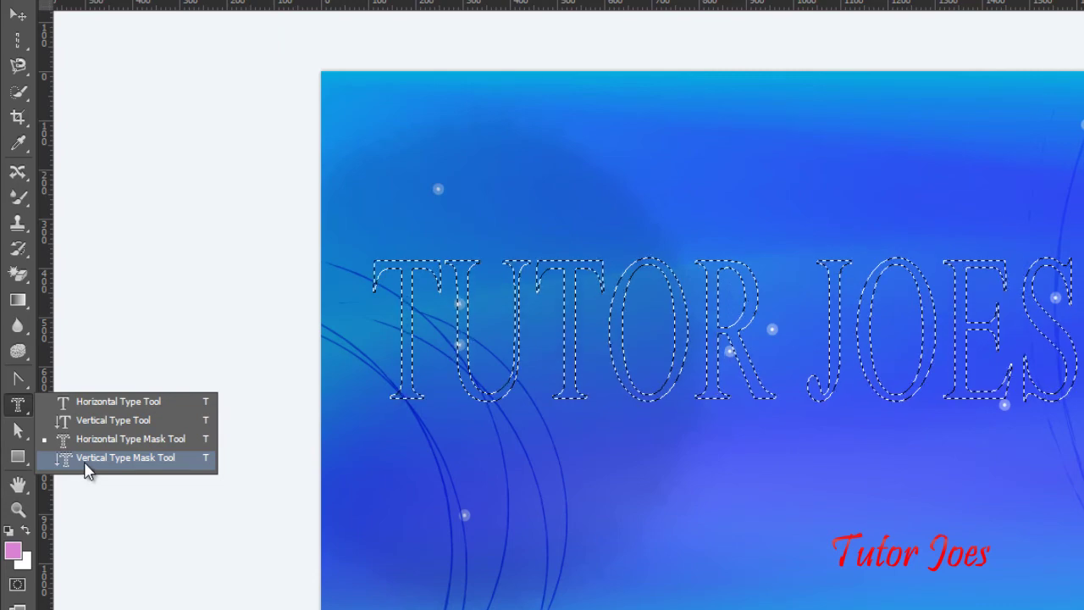
{"action": "left_click", "coordinate": [84, 461]}
{"action": "left_click", "coordinate": [327, 371]}
{"action": "type", "text": "TU"}
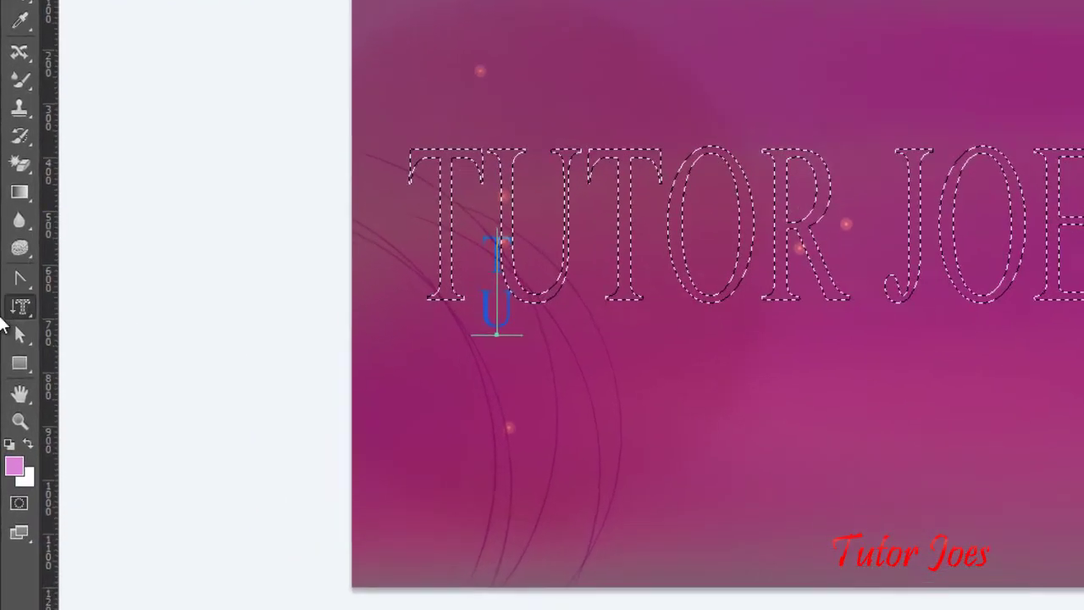
{"action": "right_click", "coordinate": [14, 354]}
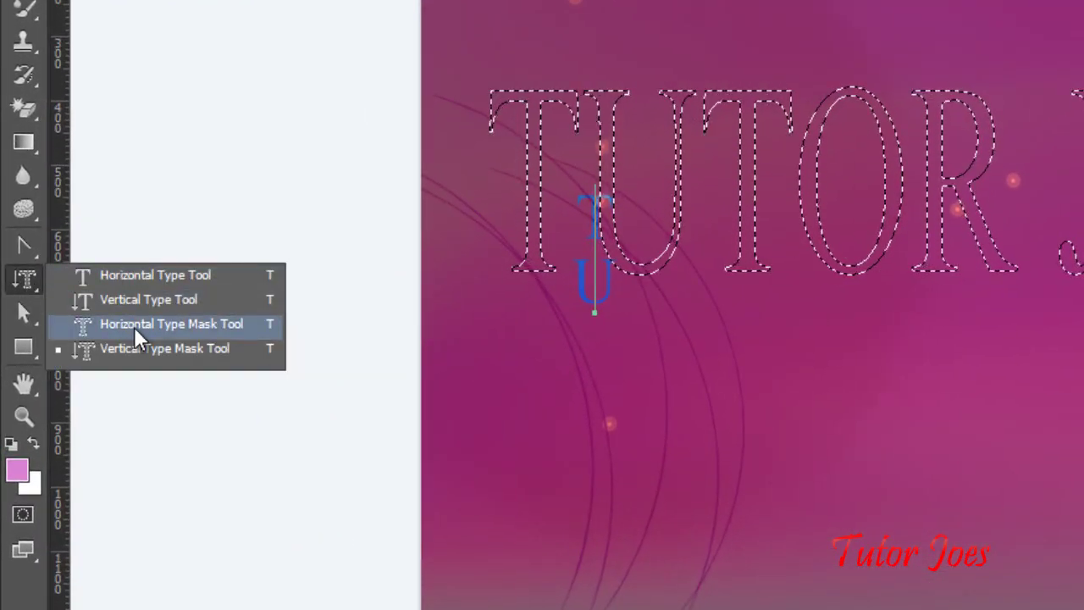